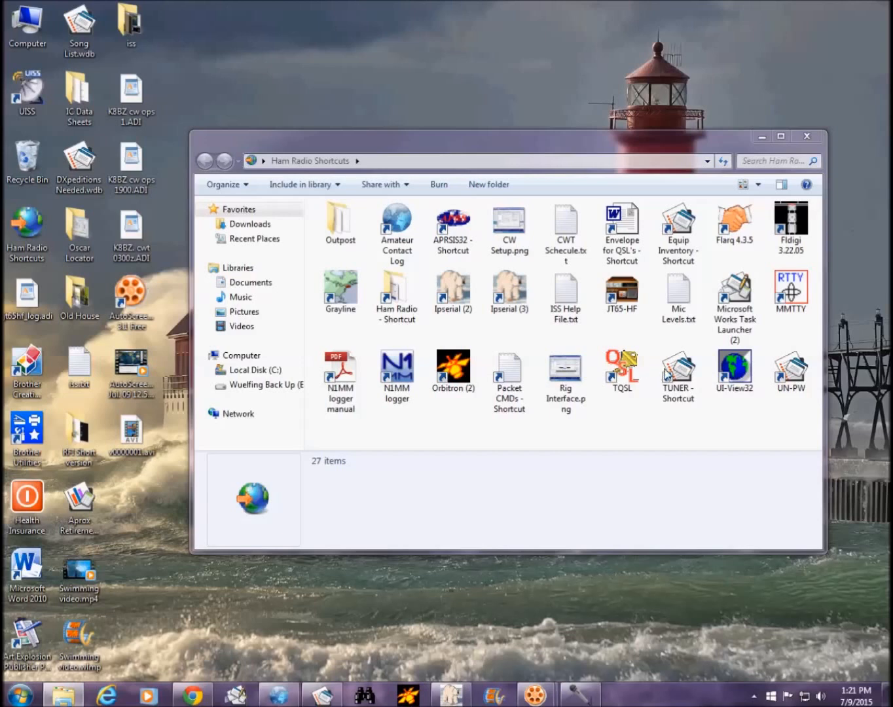
Step: Launch TQSL from its Ham Radio Shortcuts shortcut and move its window up and left
right_click(620, 366)
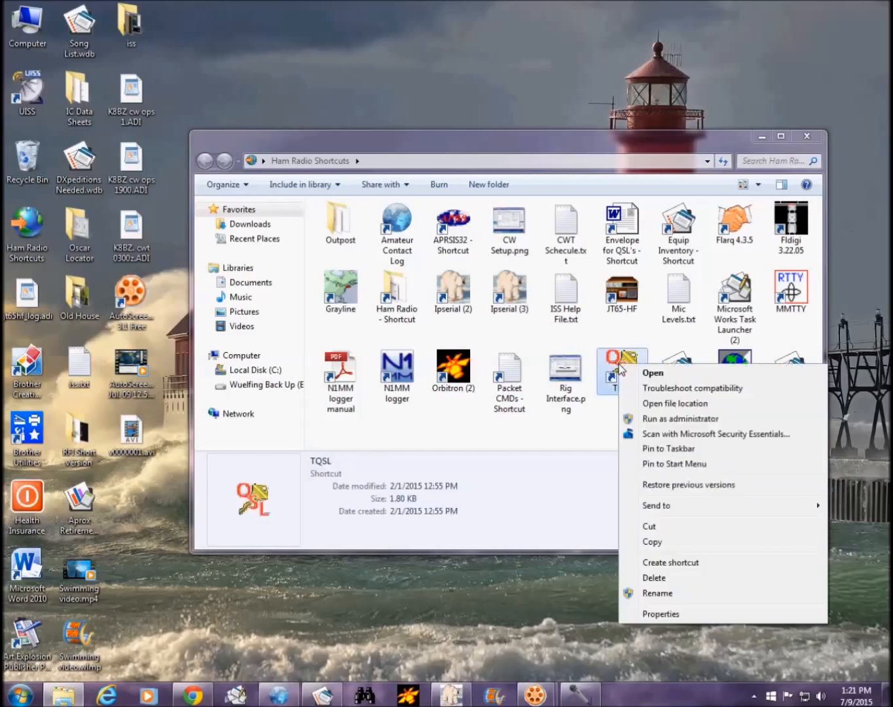
click(655, 374)
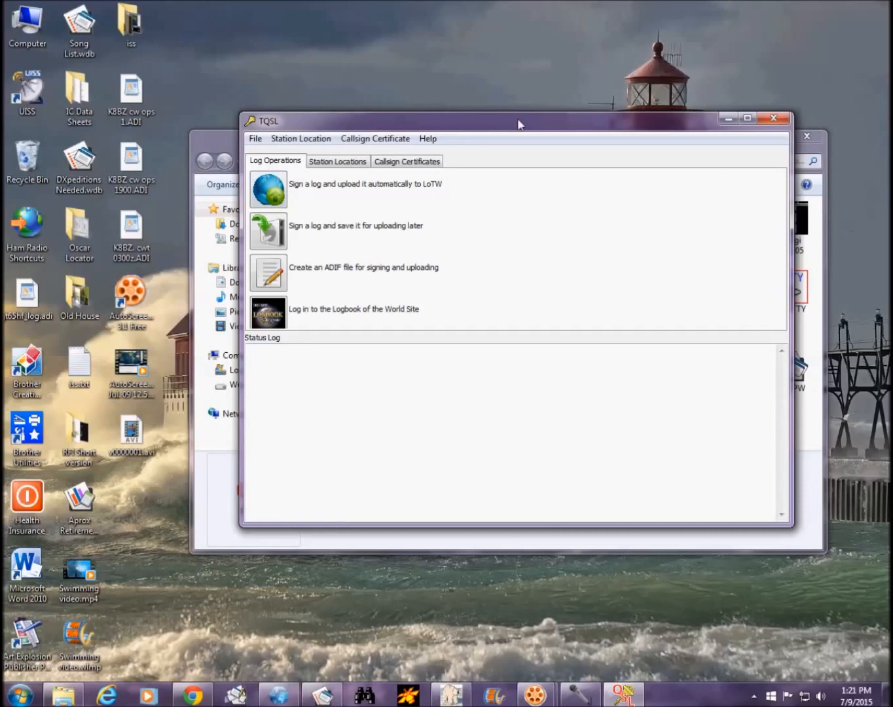
drag(517, 123, 448, 112)
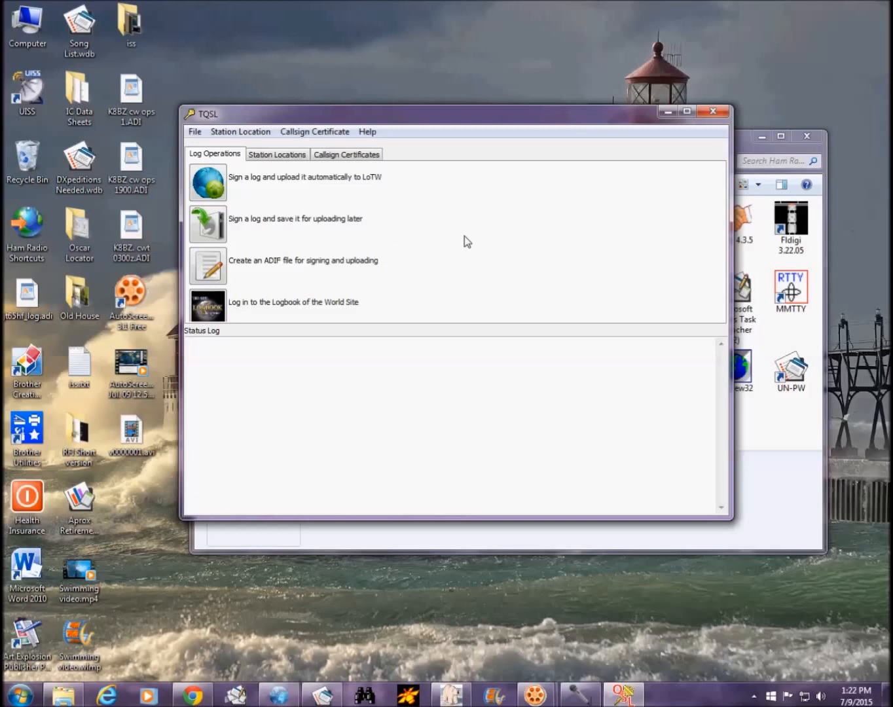
Step: Start signing and uploading to LoTW with the Desktop log K8BZ cw ops 1.ADI
click(206, 189)
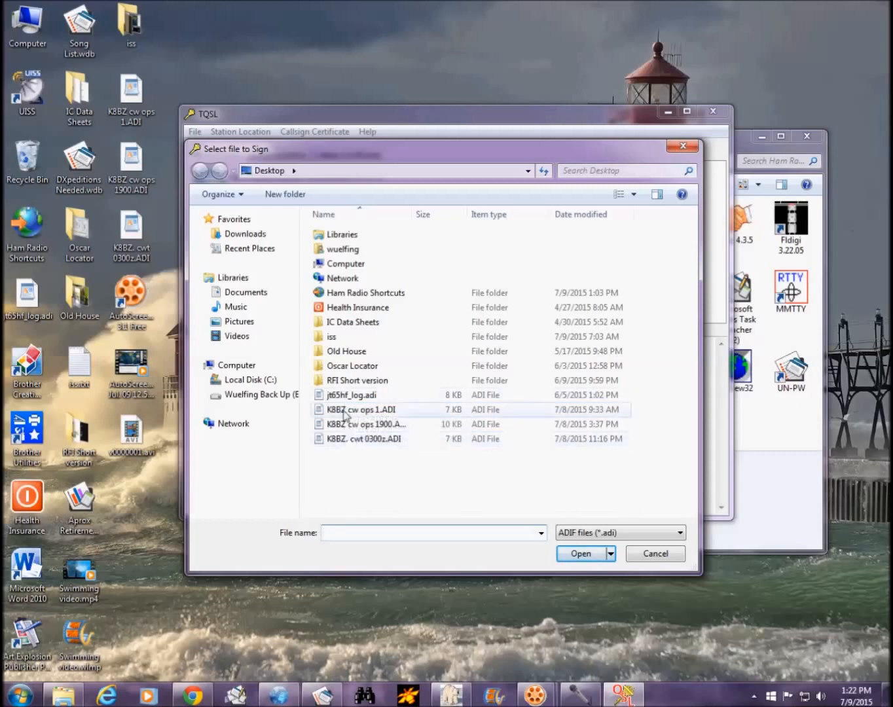
click(395, 411)
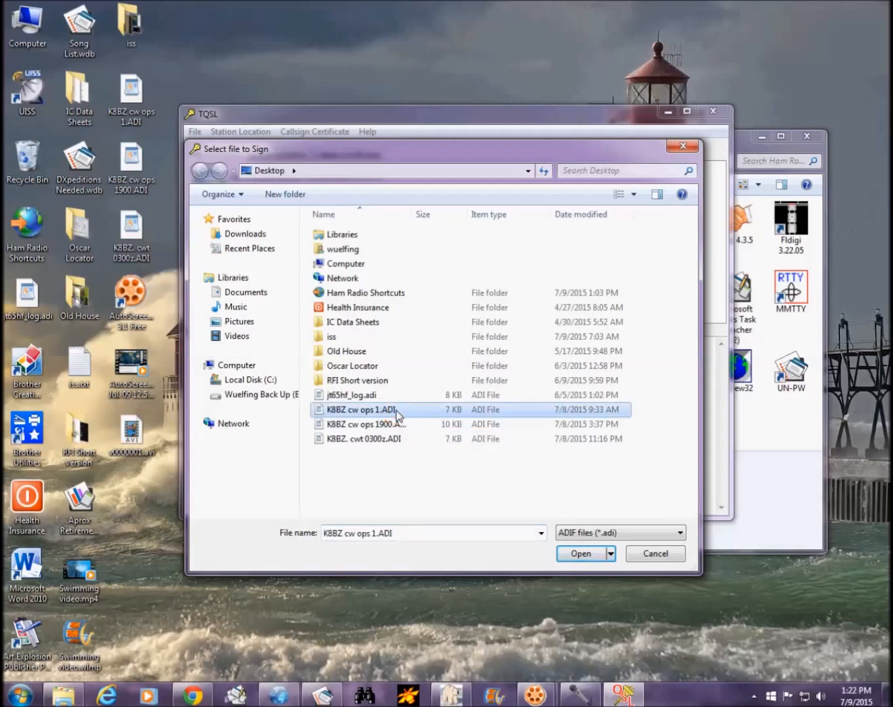
click(589, 553)
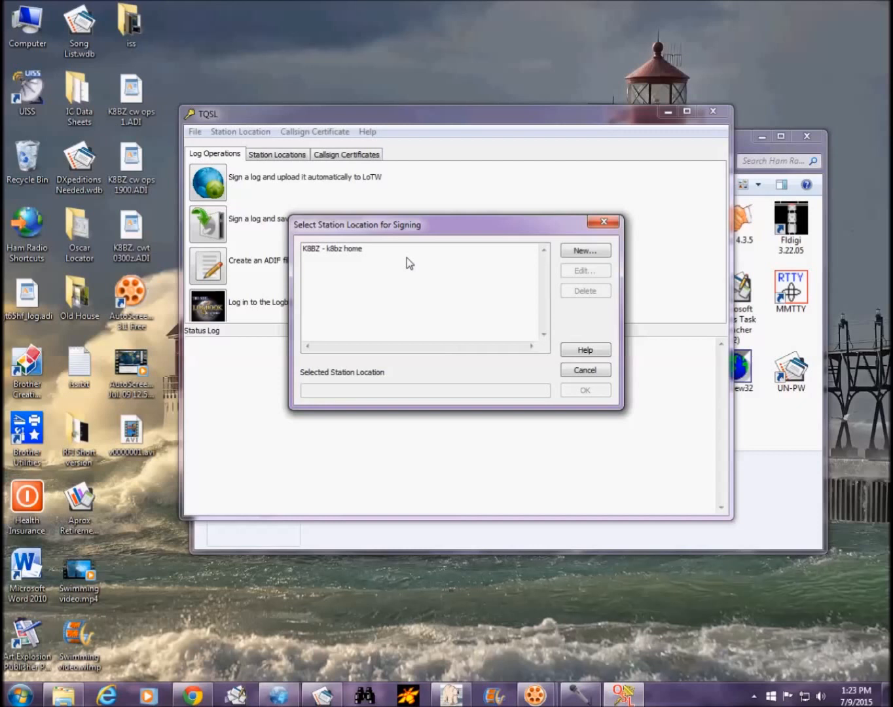
Step: Sign with the 'K8BZ - k8bz home' station location and approve uploading the 17 QSOs
click(346, 251)
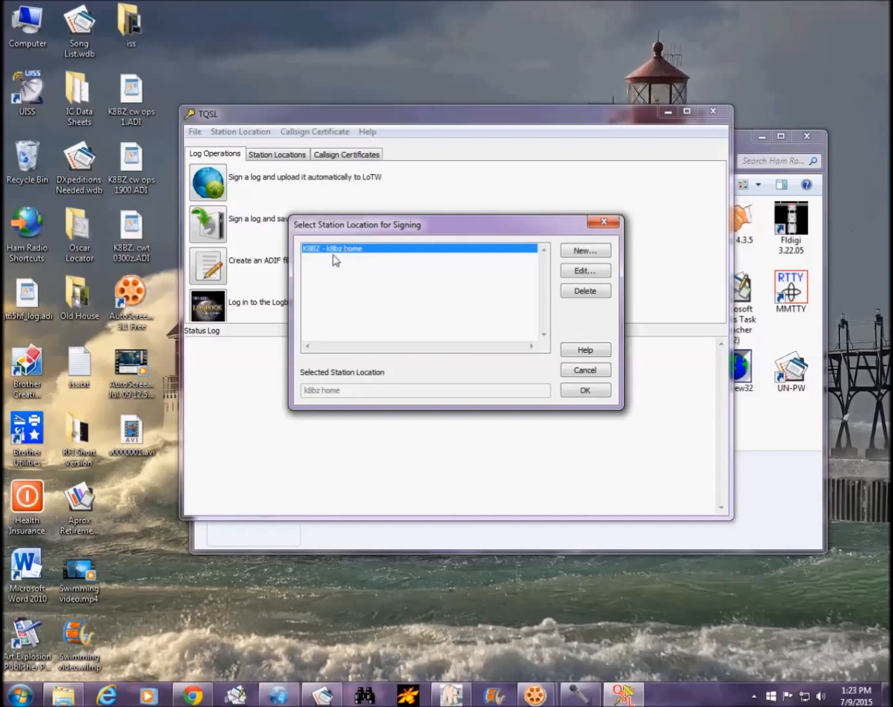
click(585, 391)
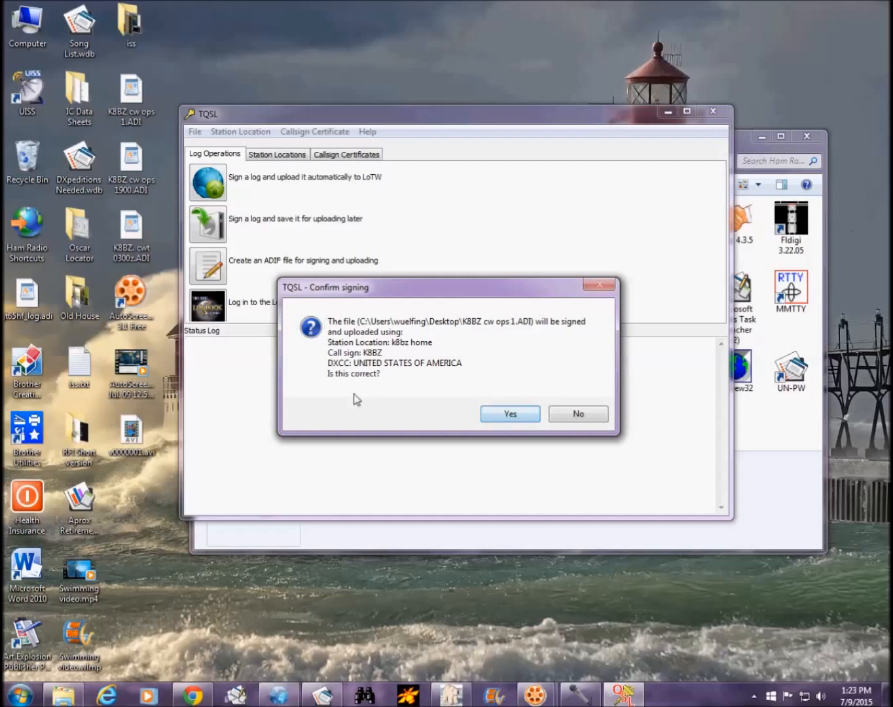
click(511, 414)
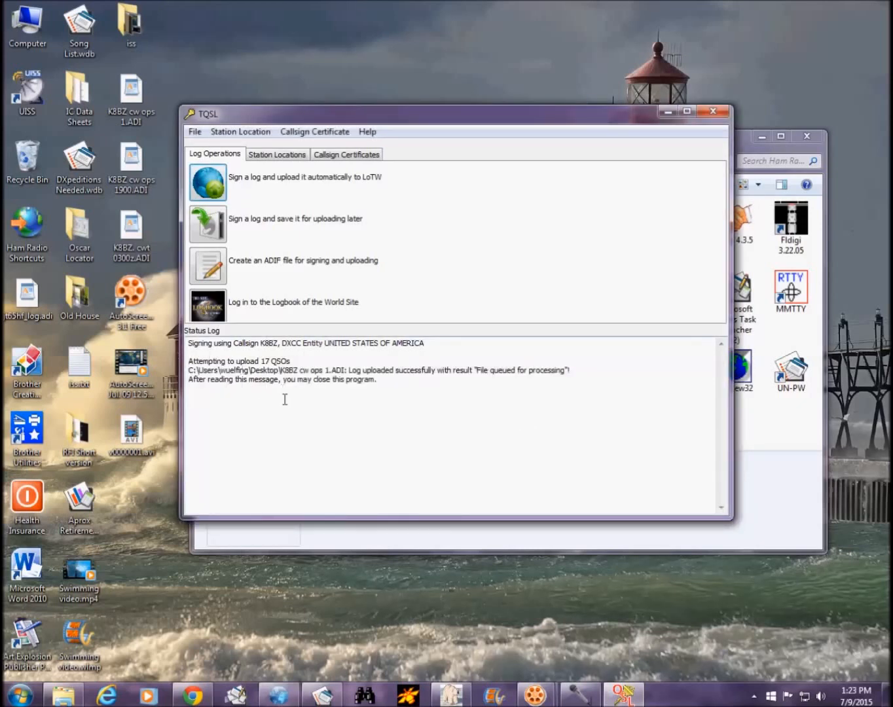
Step: Maximize and restore the TQSL window, then close TQSL
click(686, 111)
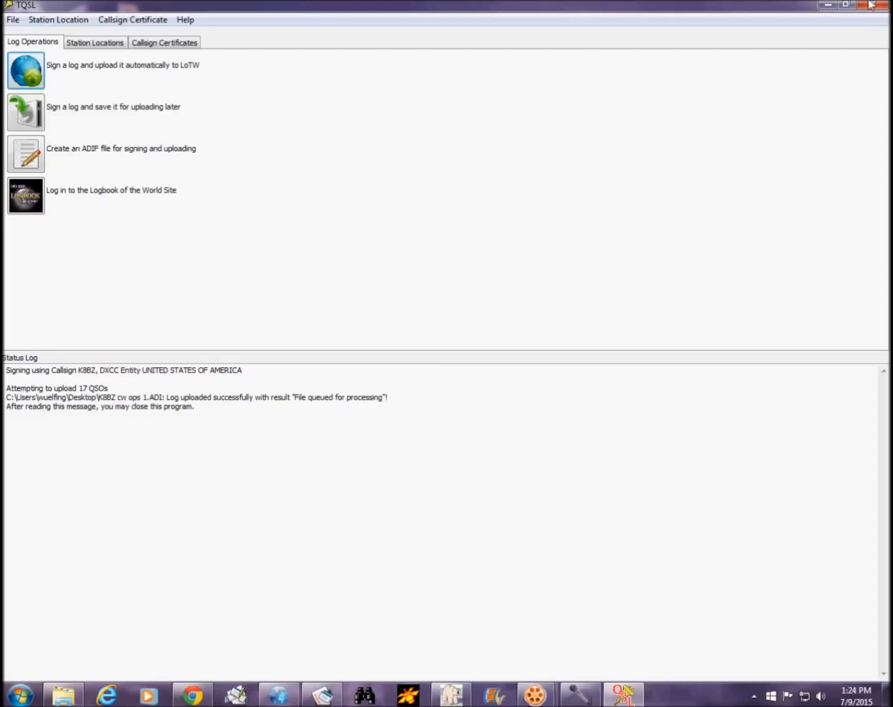
click(845, 5)
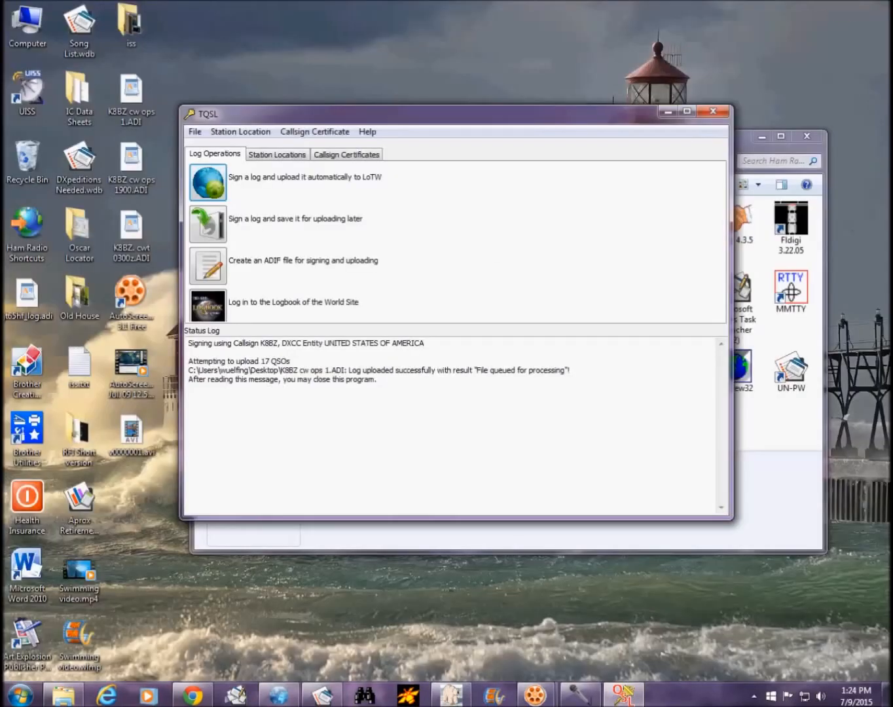
click(716, 114)
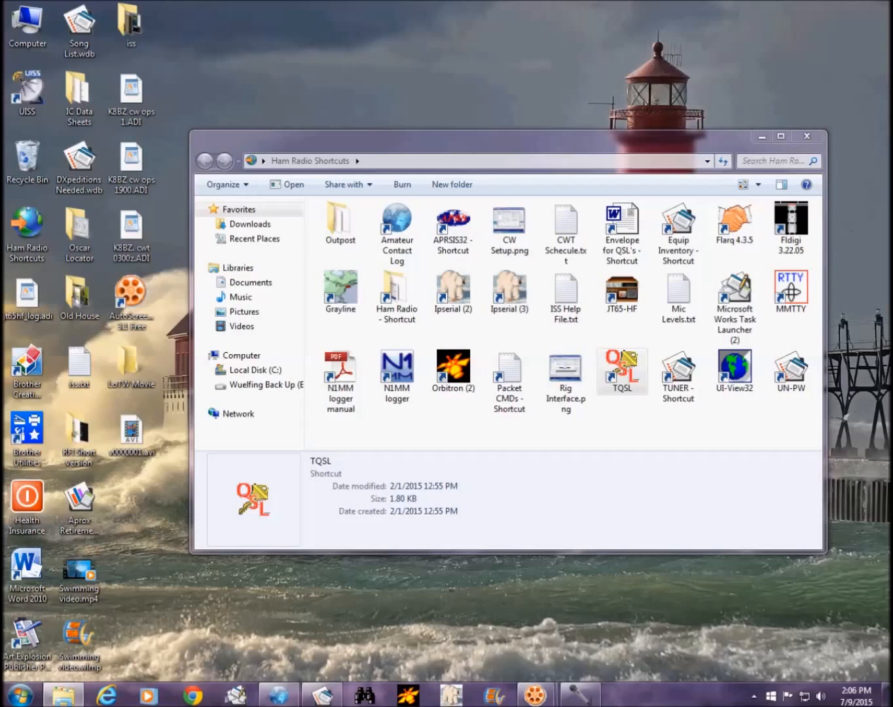
Step: Relaunch TQSL from its shortcut and move its window up and to the right
right_click(625, 380)
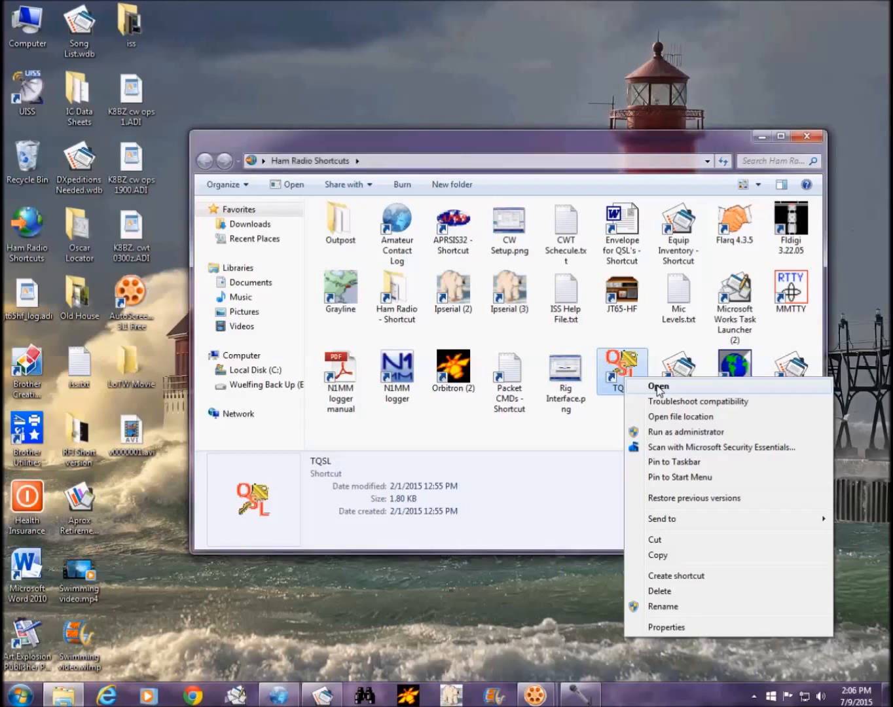
click(658, 388)
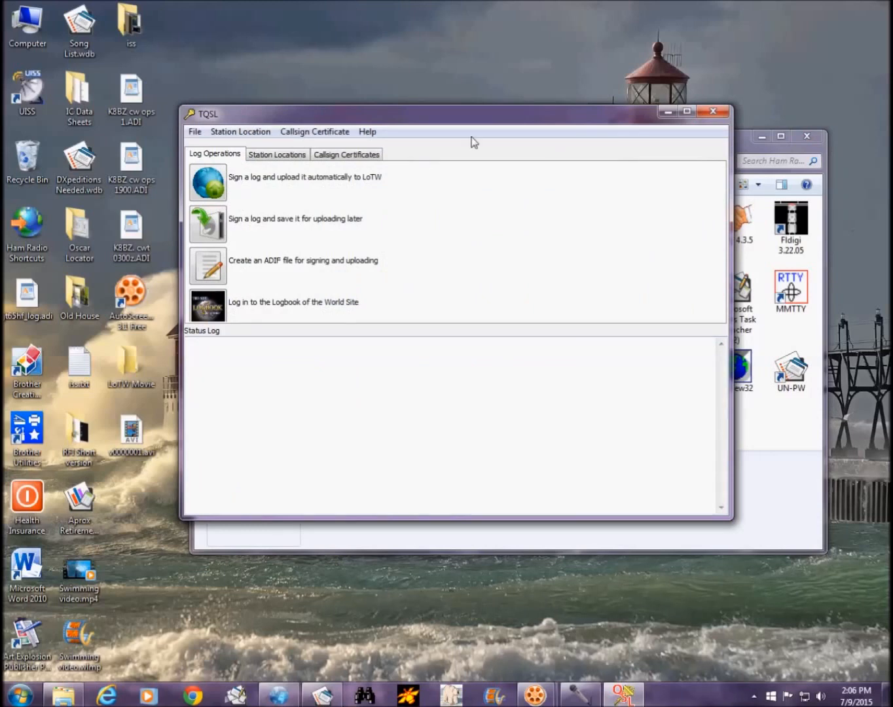
drag(477, 115, 577, 77)
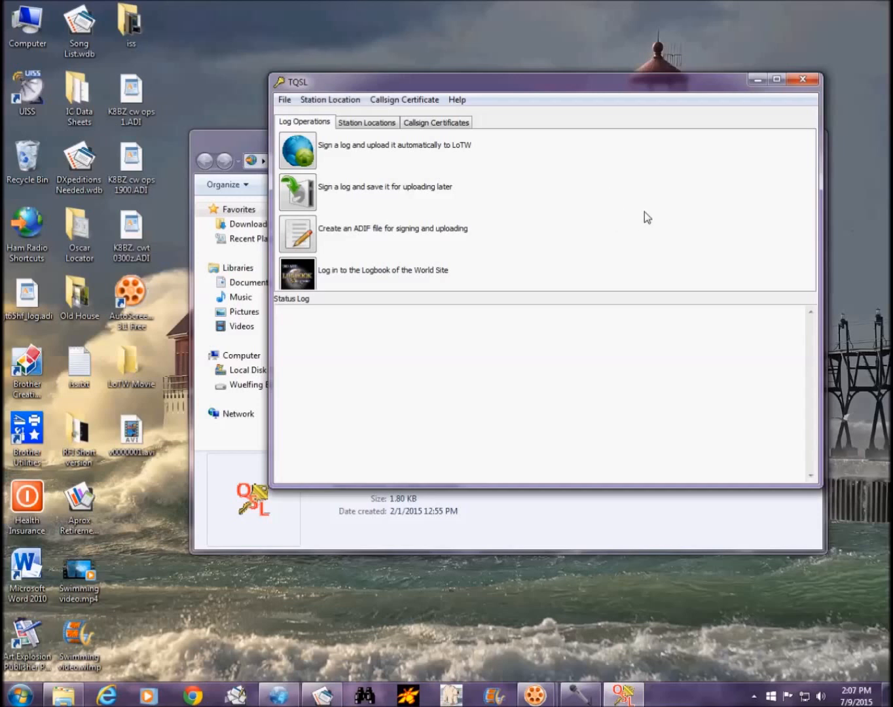
Step: Sign K8BZ cw ops 1900.ADI for later upload, saving output as K8BZ cw ops 1900.tq8 on the Desktop
click(303, 195)
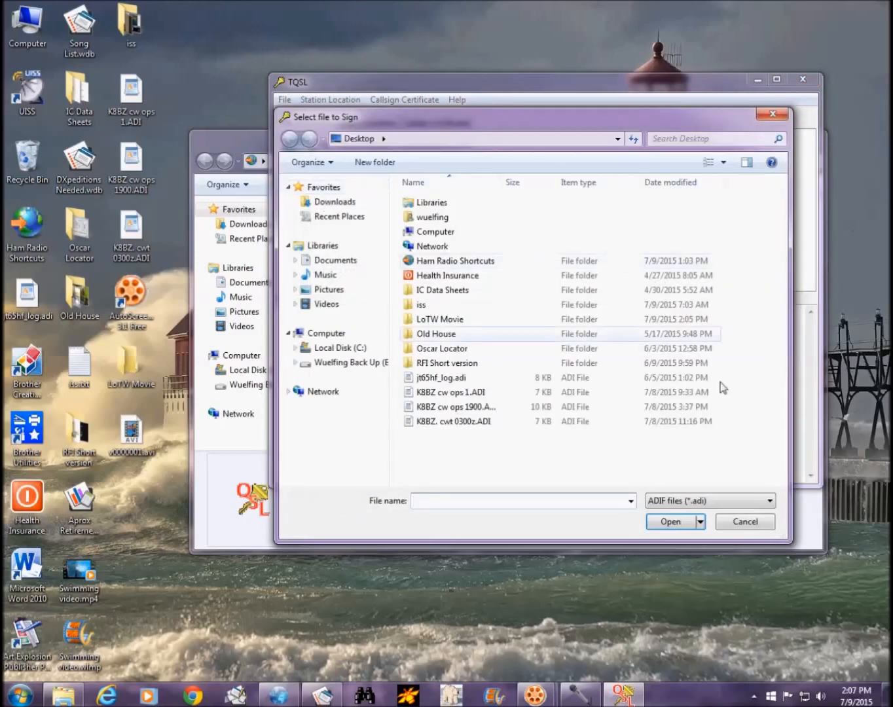
click(483, 409)
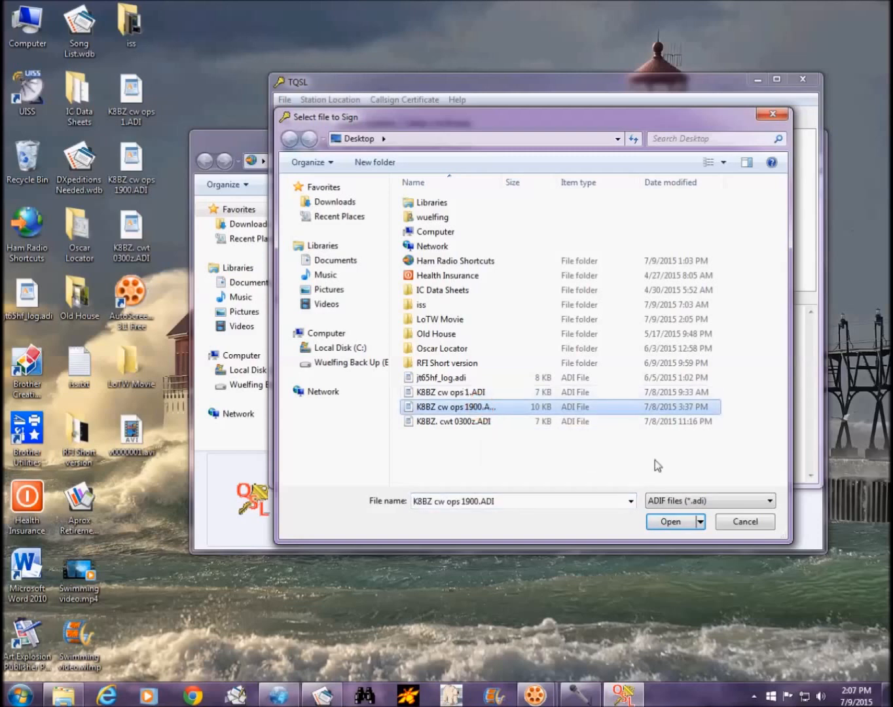
click(672, 523)
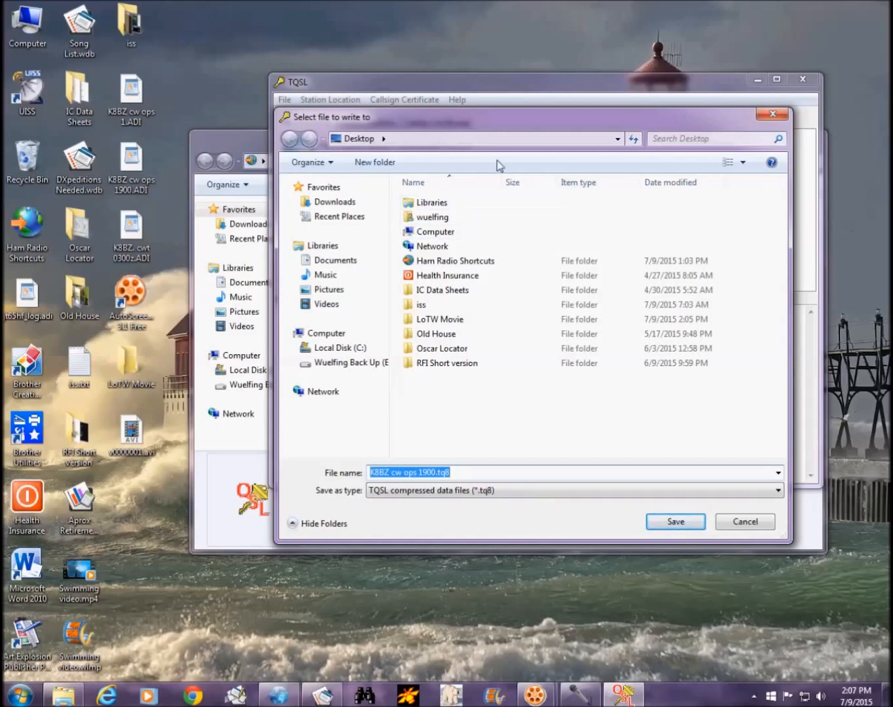
click(492, 471)
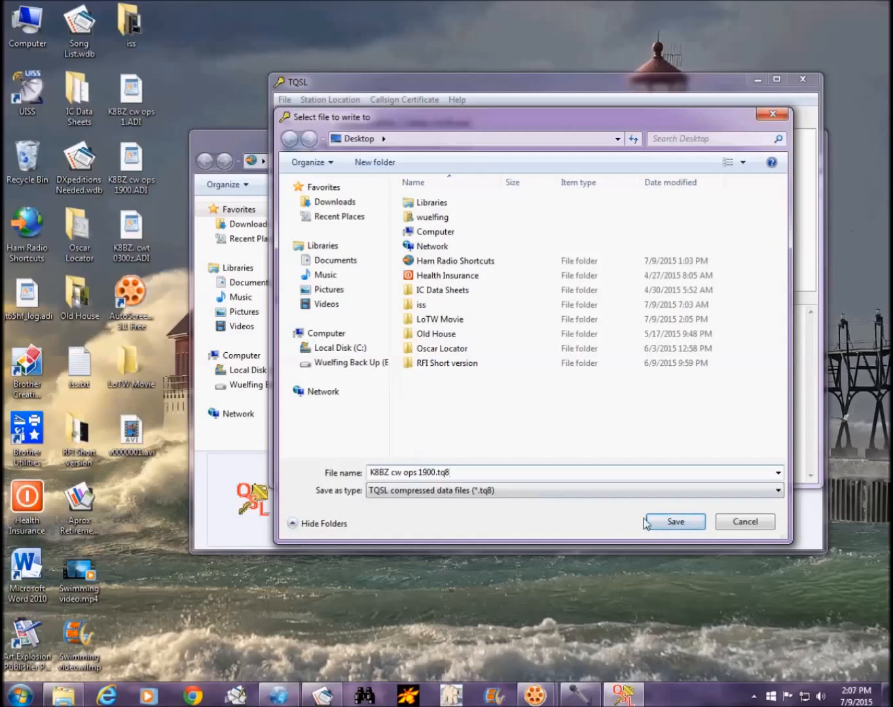
click(675, 523)
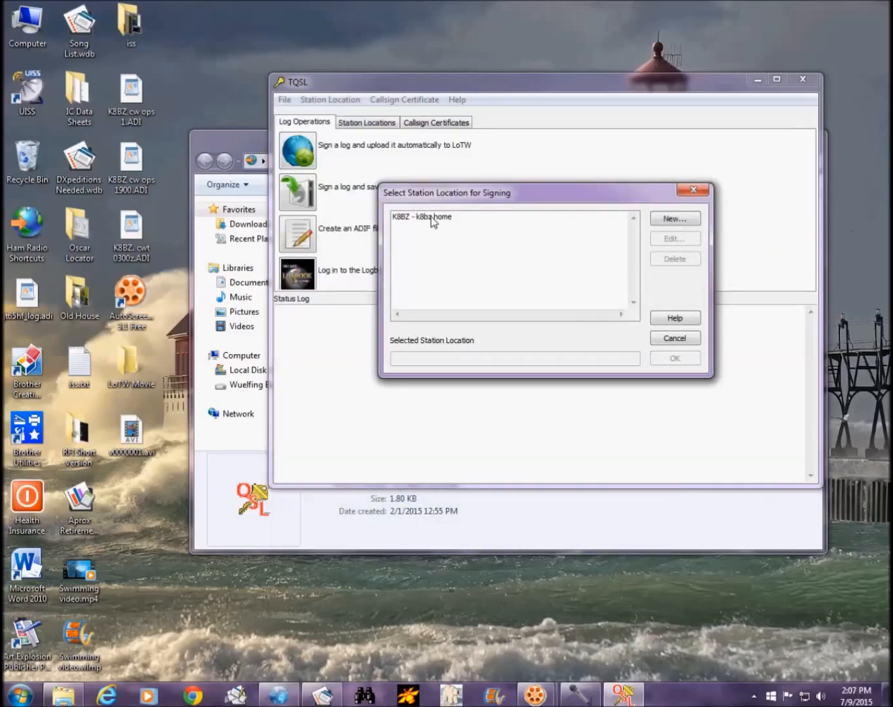
Step: Sign with the k8bz home station location, writing 24 records to K8BZ cw ops 1900.tq8
click(430, 218)
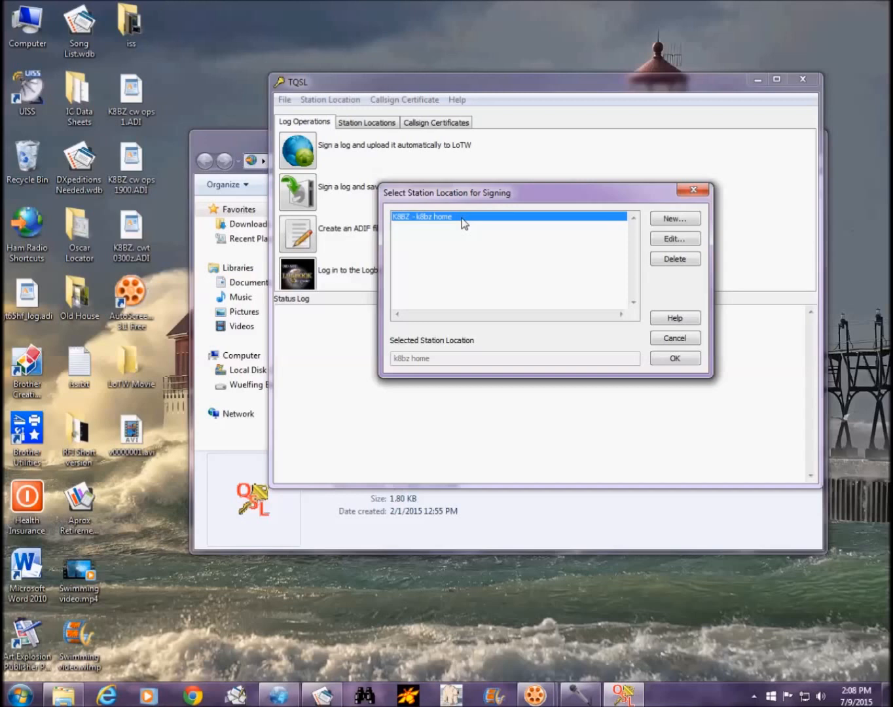
click(677, 359)
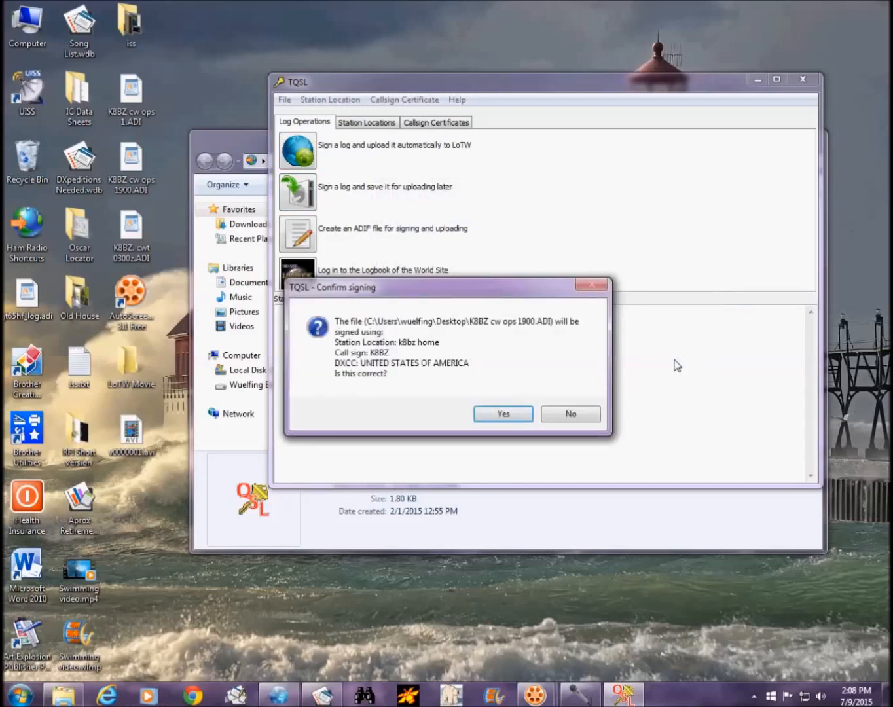
click(503, 415)
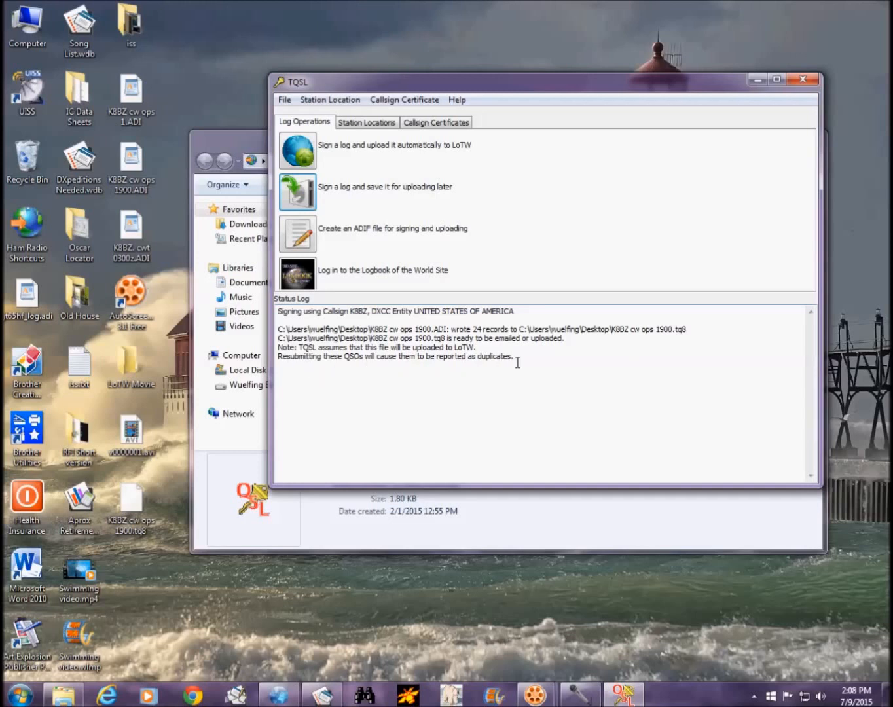
Step: Close TQSL and open K8BZ cw ops 1900.tq8 from the desktop via 'Select a program from a list'
click(805, 80)
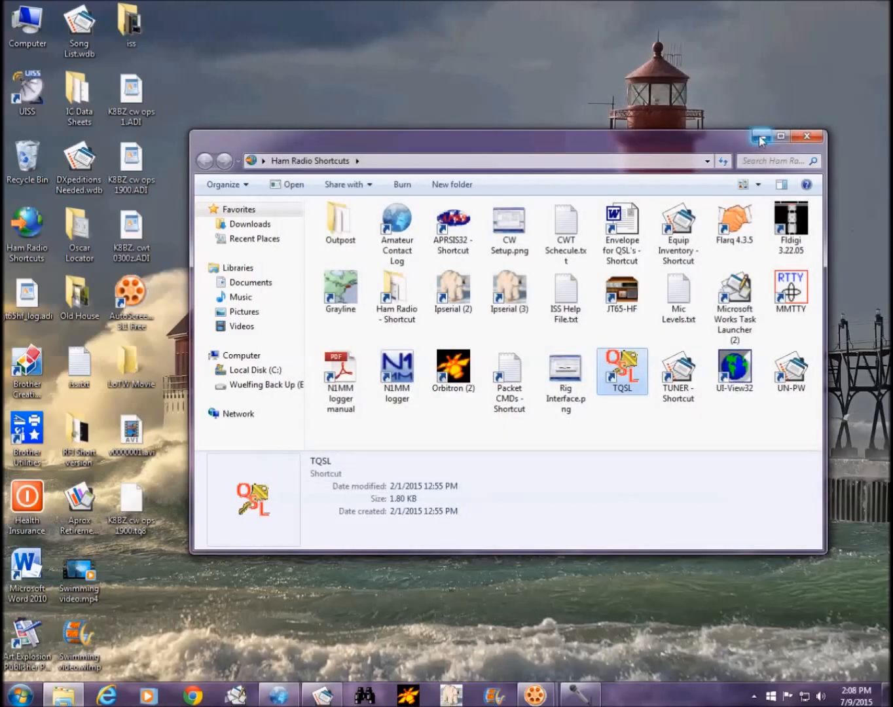
click(760, 139)
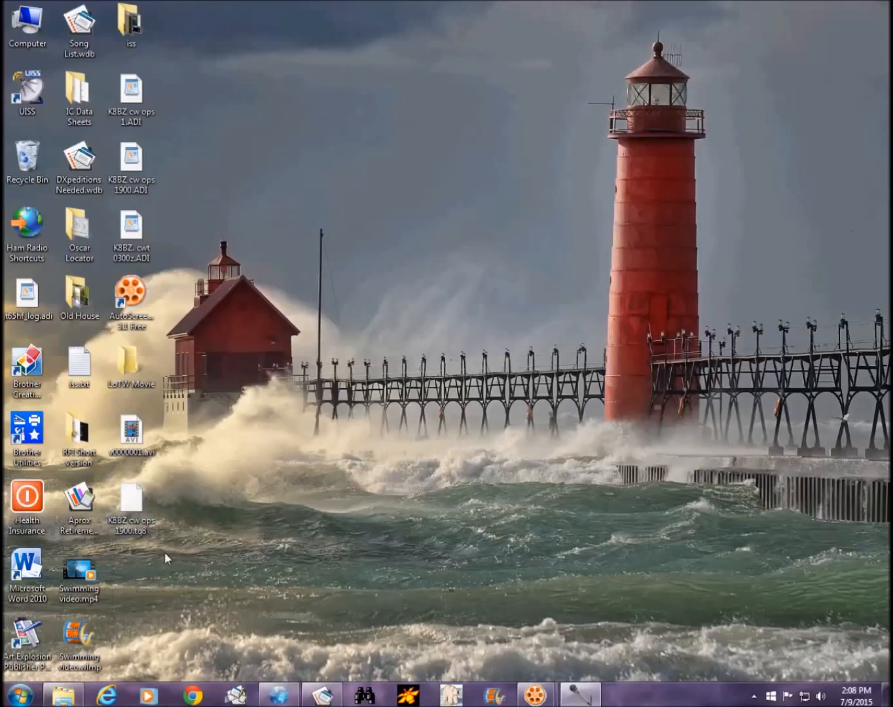
right_click(138, 495)
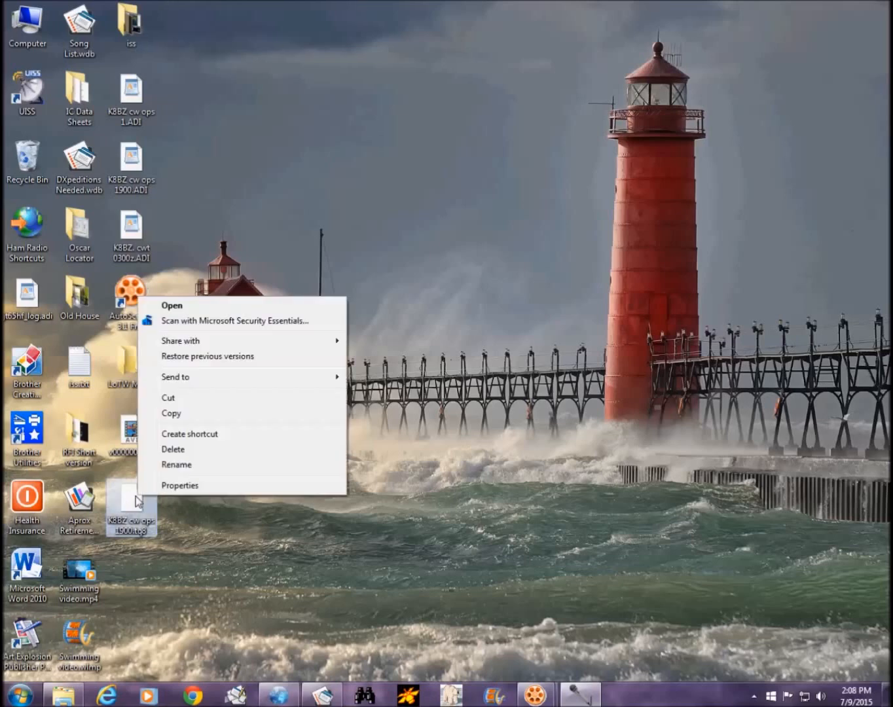
click(177, 307)
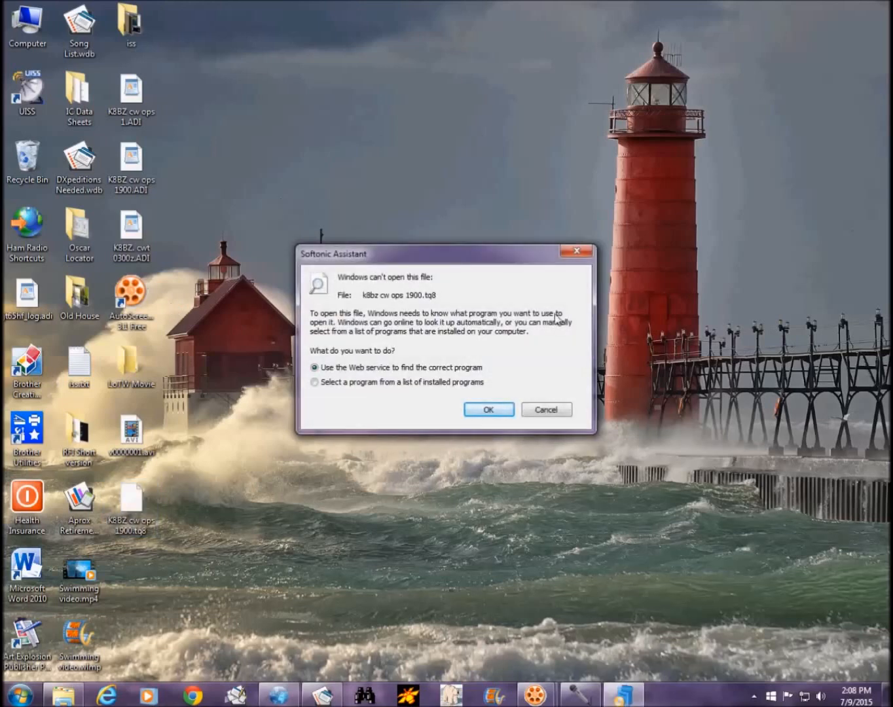
click(351, 381)
click(495, 410)
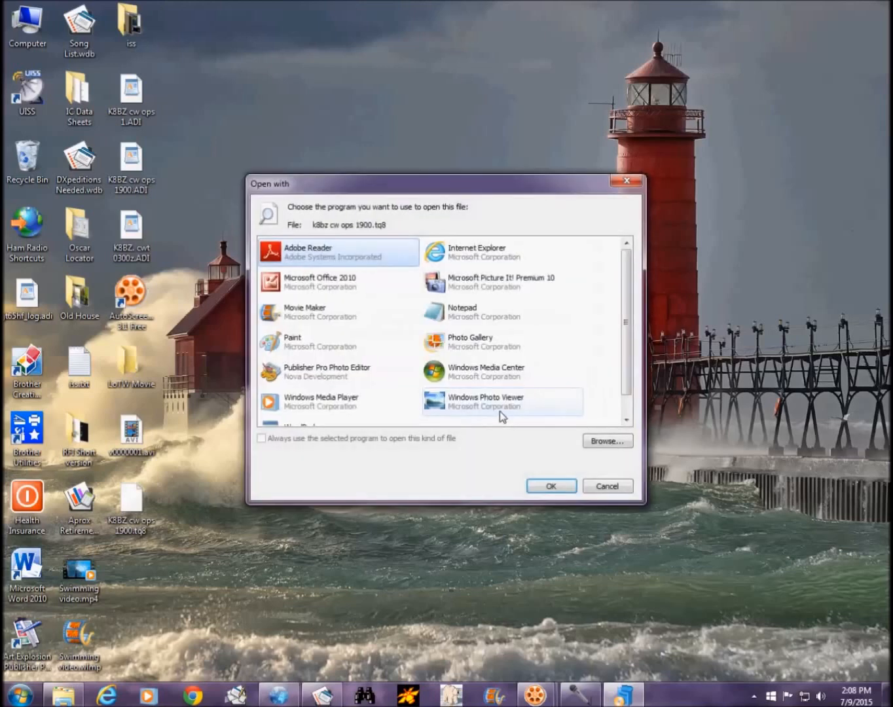
scroll(590, 351, down, 1)
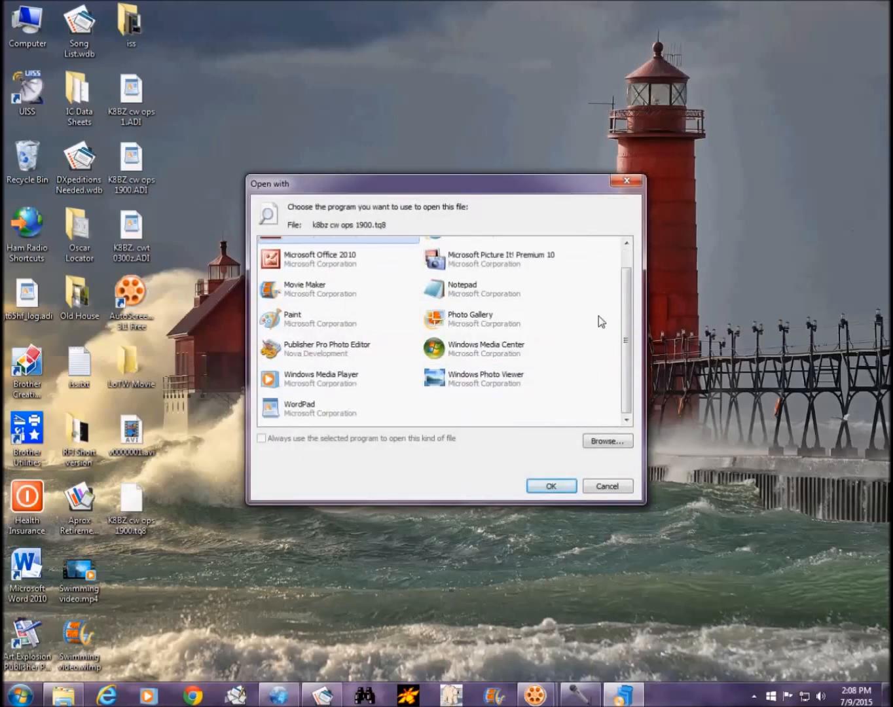
Step: View K8BZ cw ops 1900.tq8 in WordPad, scrolling its encoded text, then close WordPad
click(282, 410)
click(547, 486)
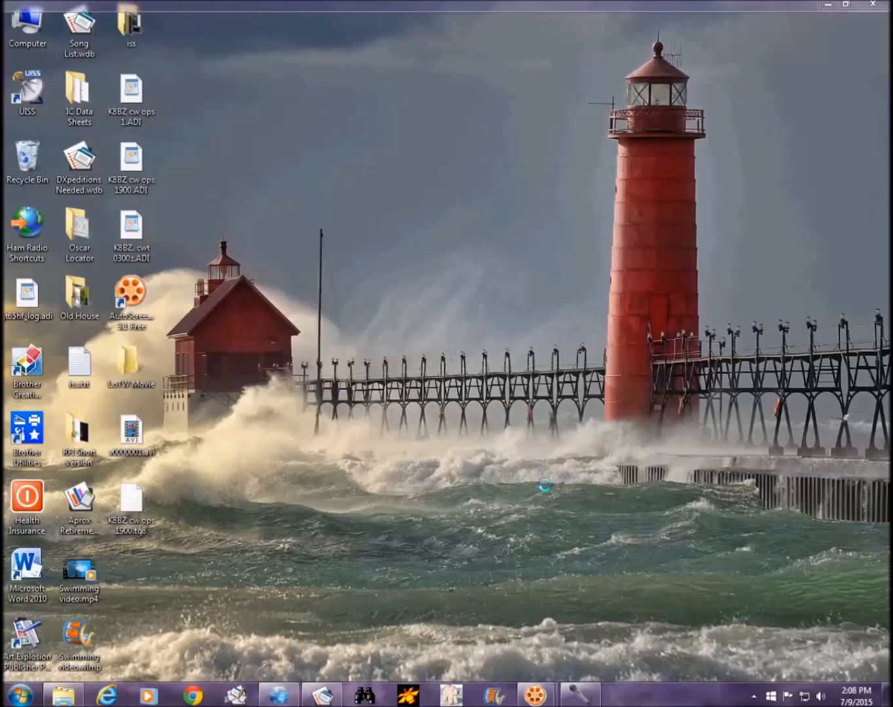
scroll(585, 319, down, 1)
scroll(585, 319, down, 12)
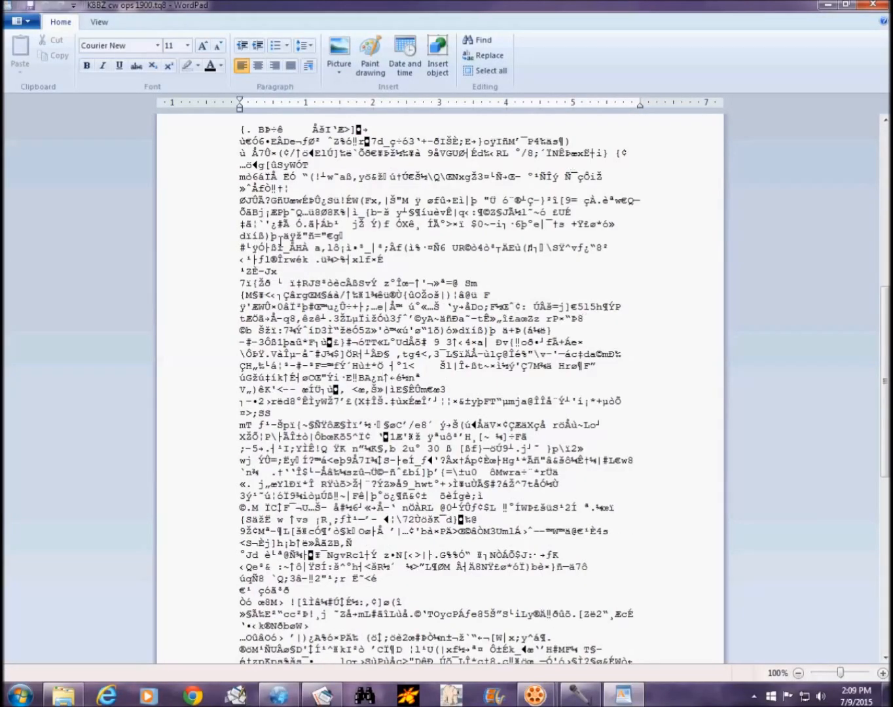
scroll(534, 402, down, 4)
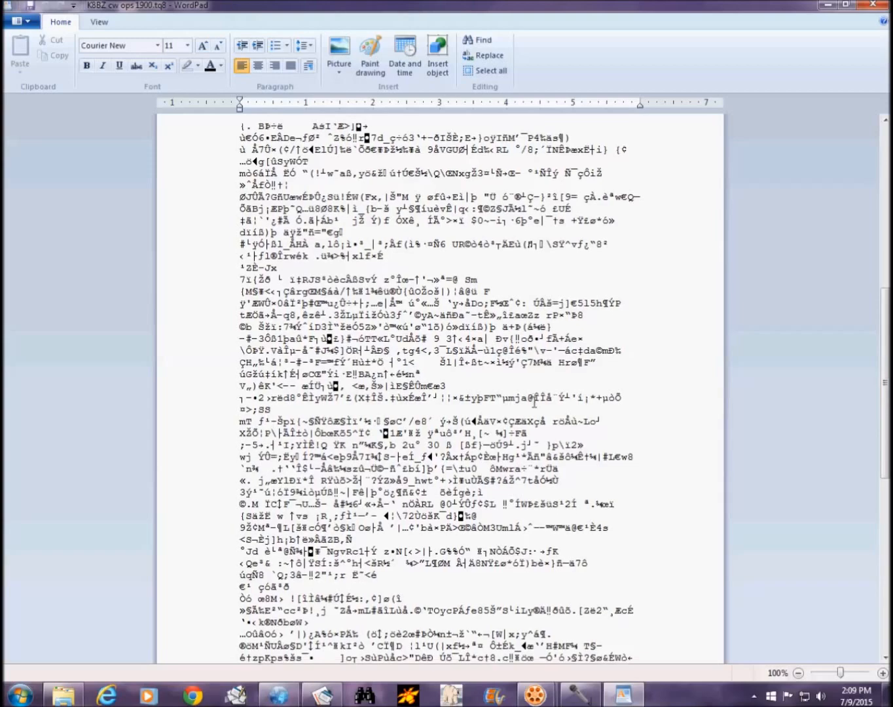
scroll(534, 401, down, 10)
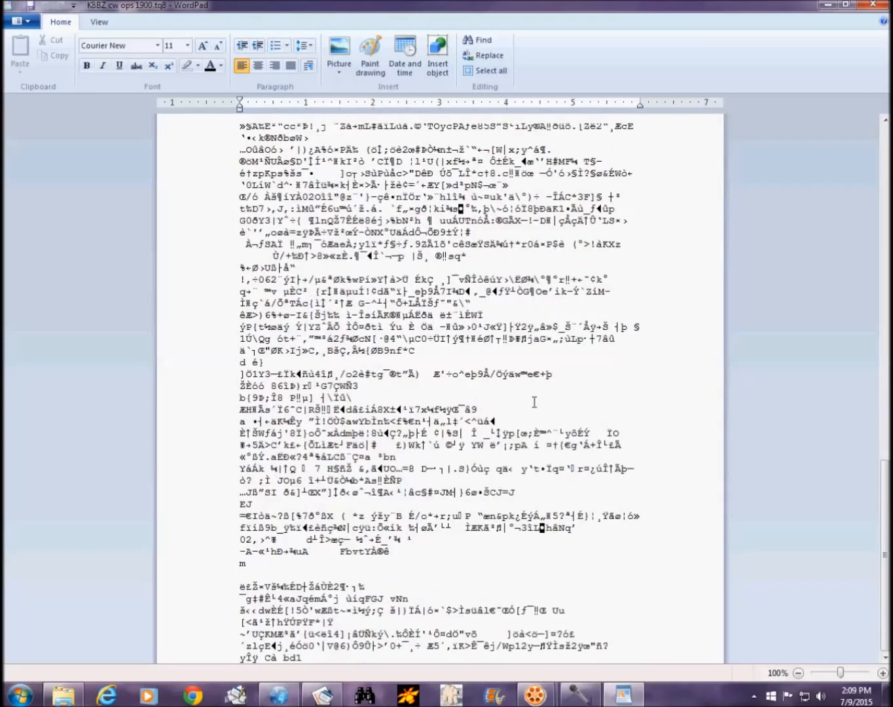
scroll(534, 401, up, 20)
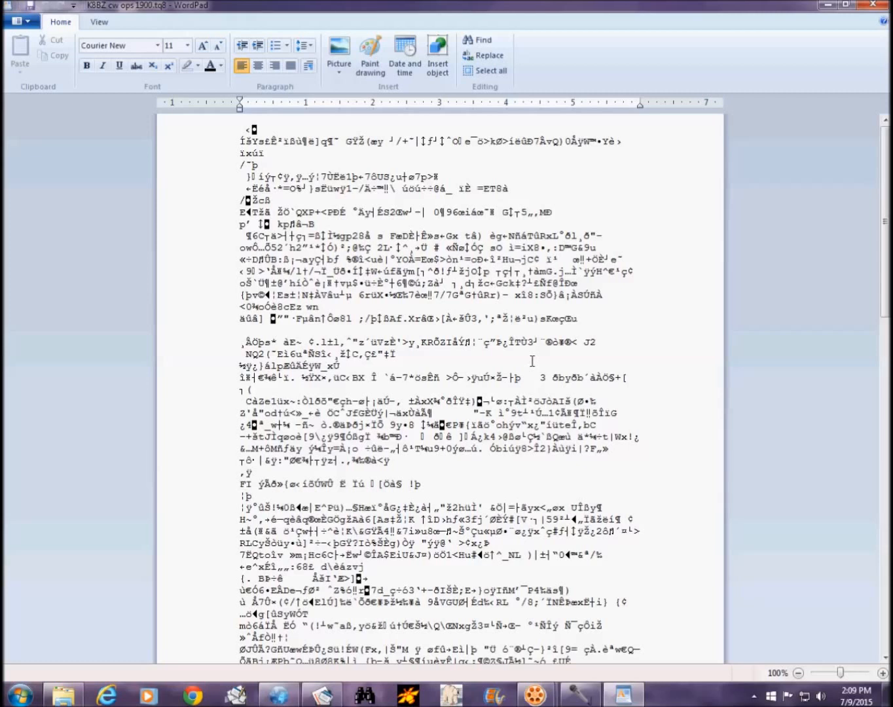
click(874, 8)
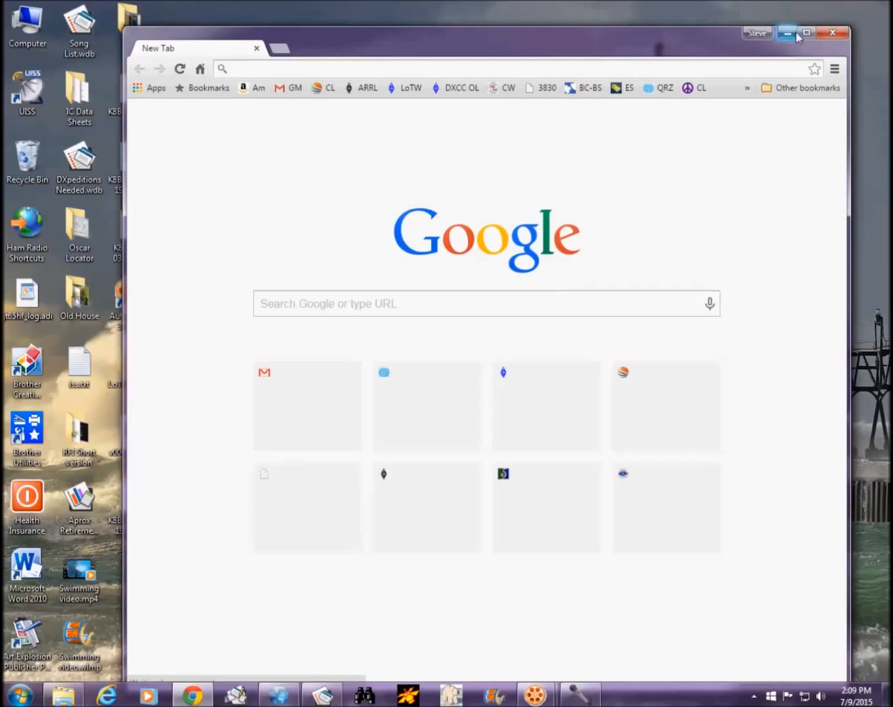
Step: Maximize Chrome, open the LoTW bookmark, and log on with the account username and password
click(806, 32)
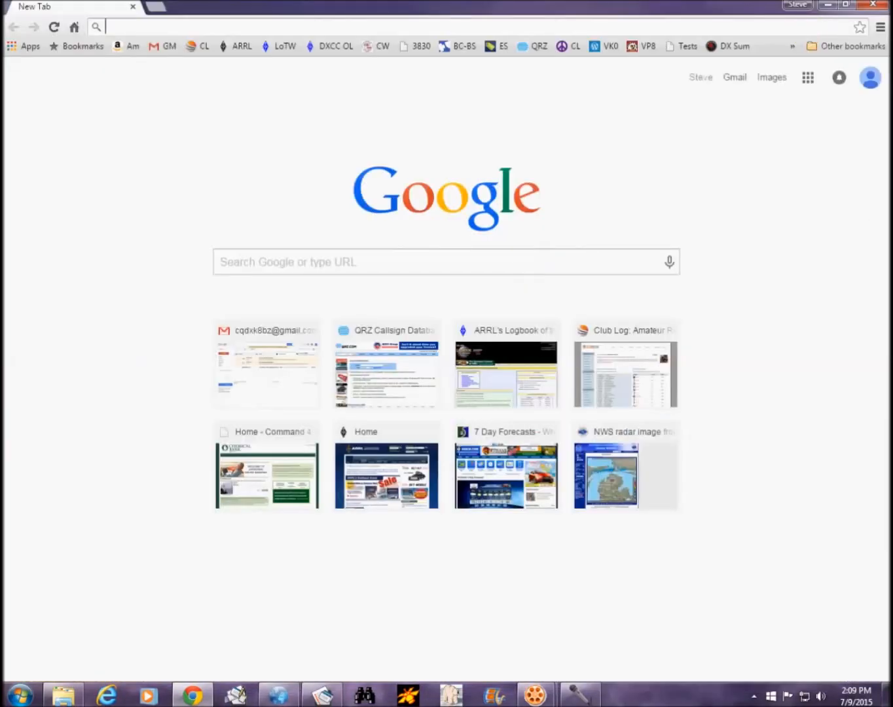
click(284, 47)
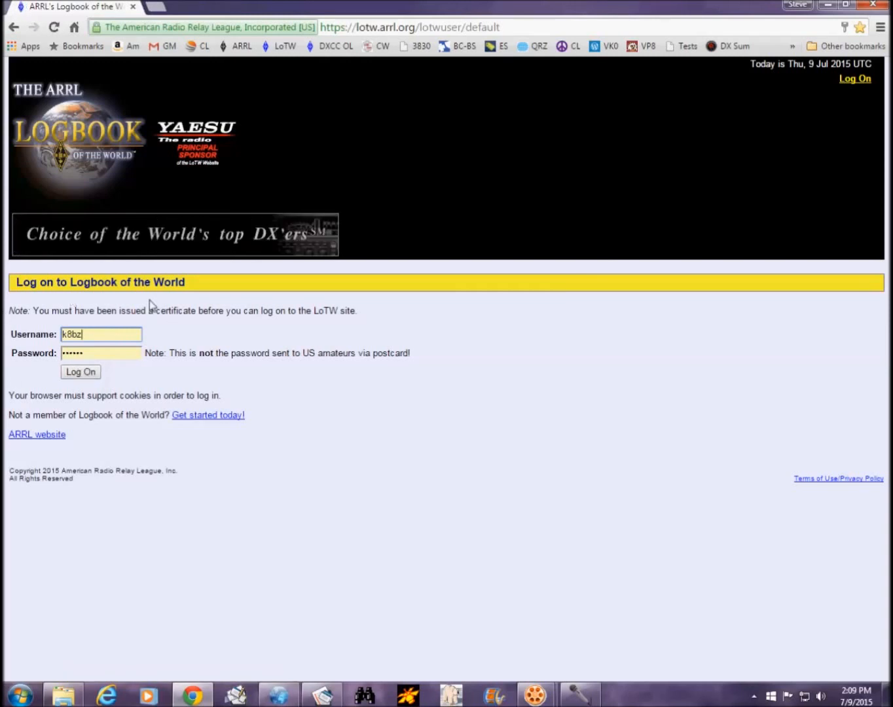
click(86, 371)
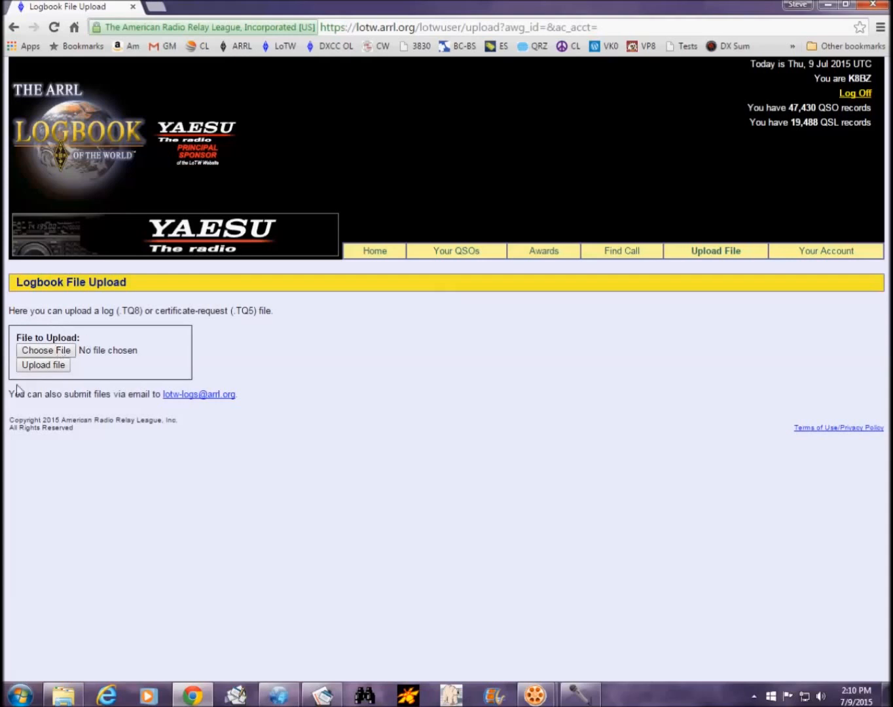
Step: Open the file chooser on LoTW's Logbook File Upload page to pick a log
click(59, 353)
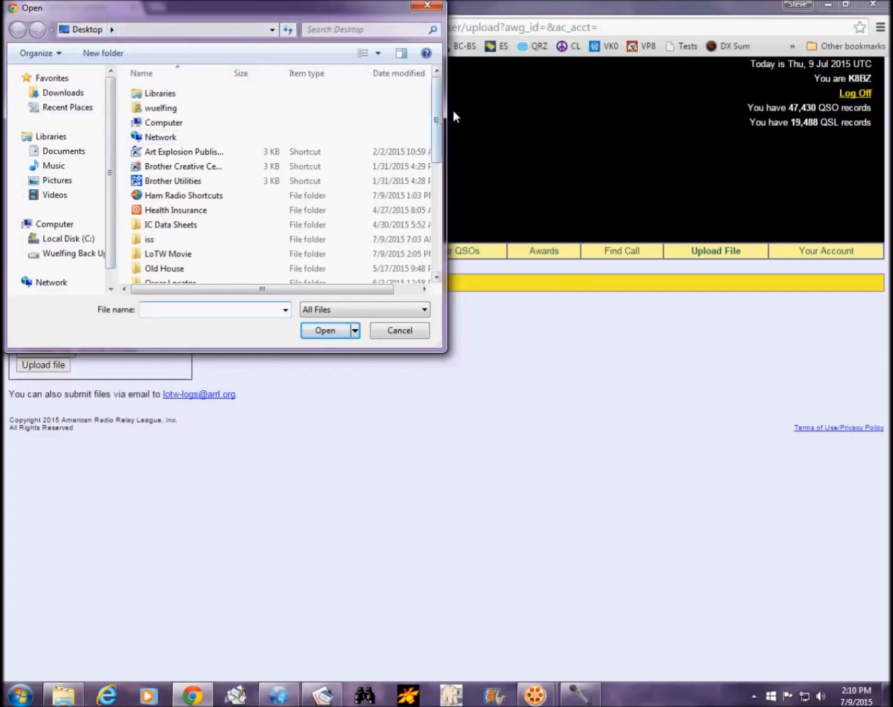
Step: Pick the signed cw ops 1900 .tq8 file from the Desktop and upload it to LoTW
click(437, 118)
drag(437, 118, 437, 225)
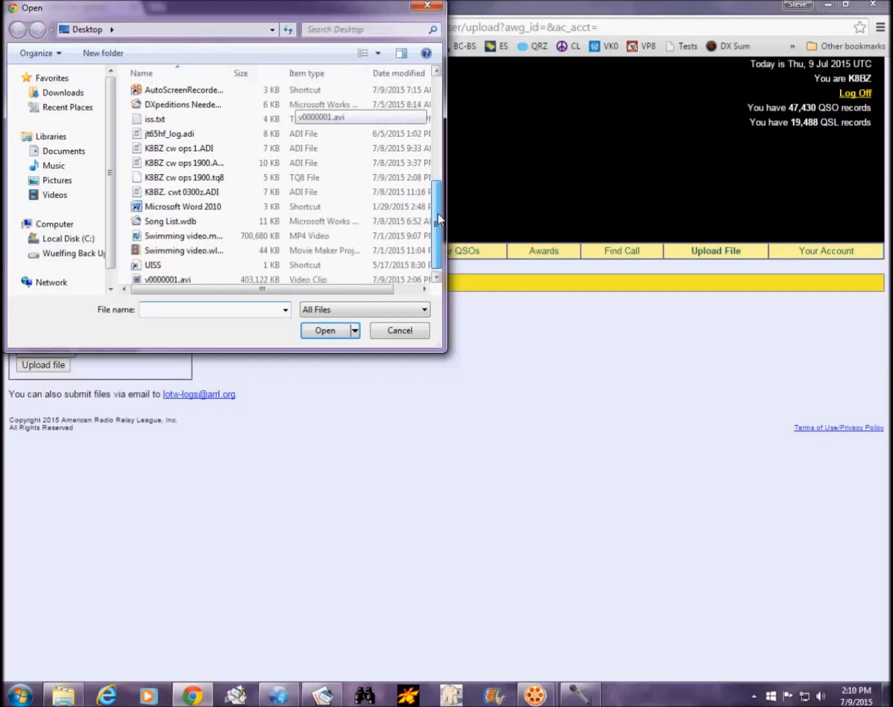
click(221, 180)
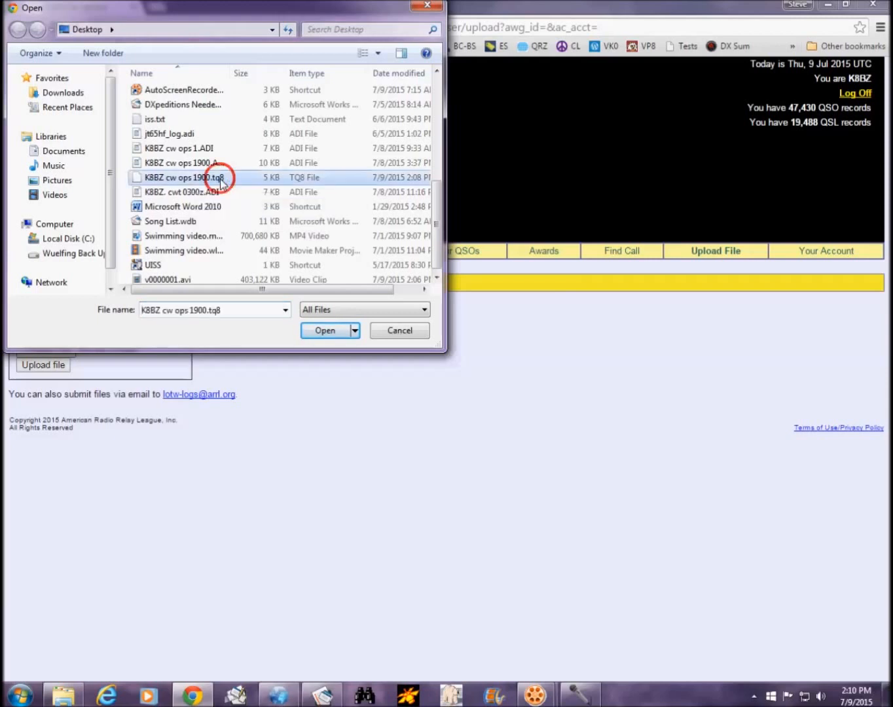
click(325, 182)
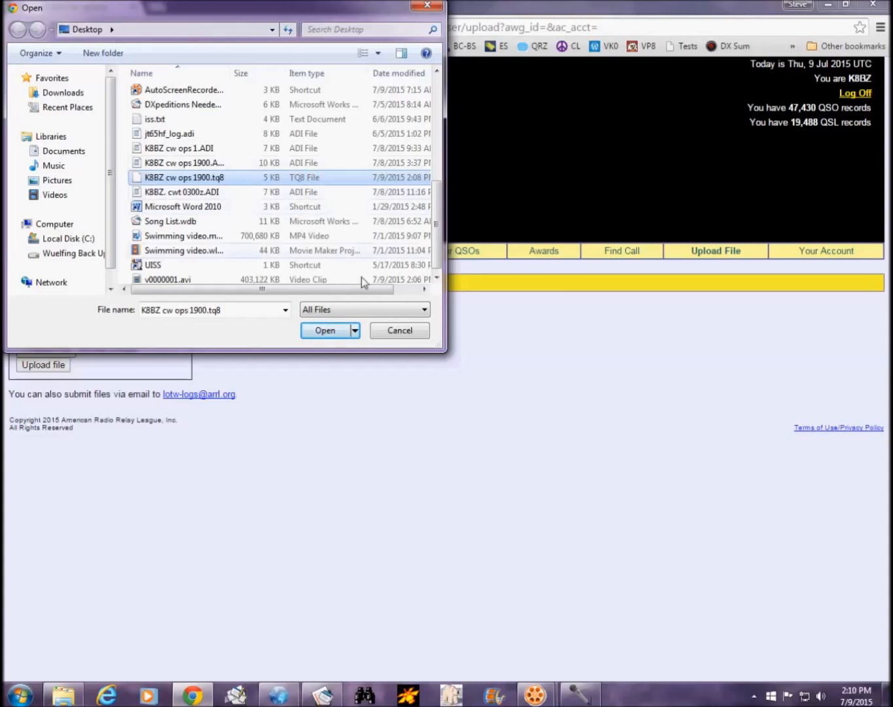
click(331, 334)
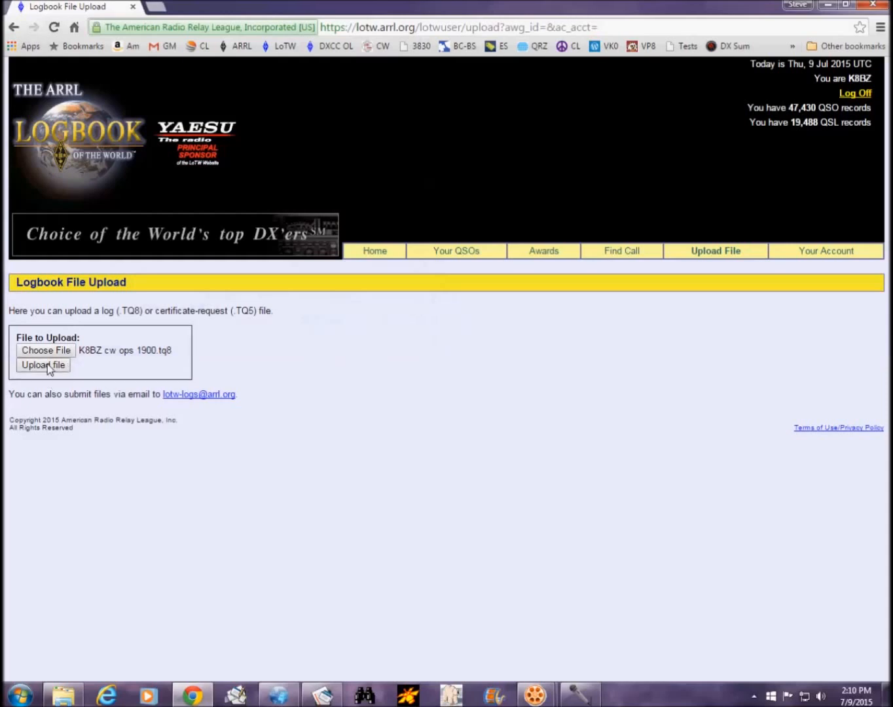
click(49, 364)
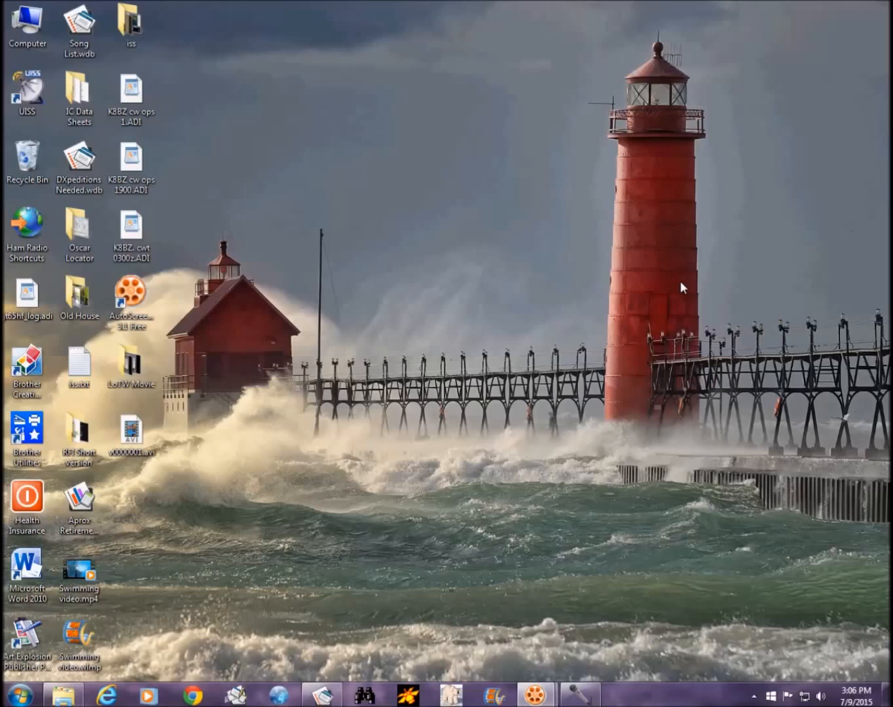
Step: Launch N3FJP's Amateur Contact Log from the taskbar
click(509, 382)
click(279, 695)
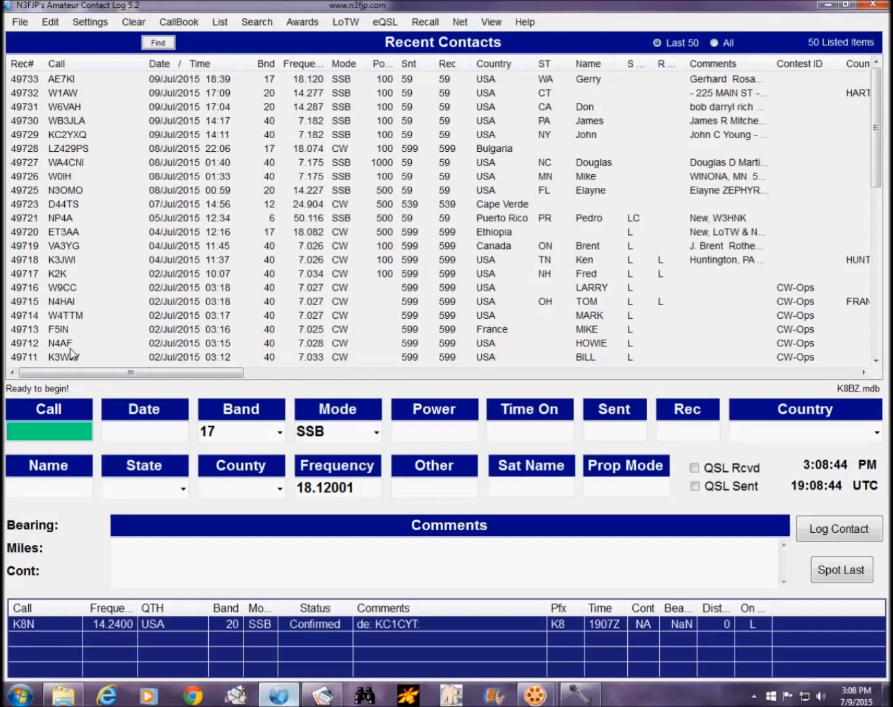
click(53, 431)
text(N4AF)
key(Tab)
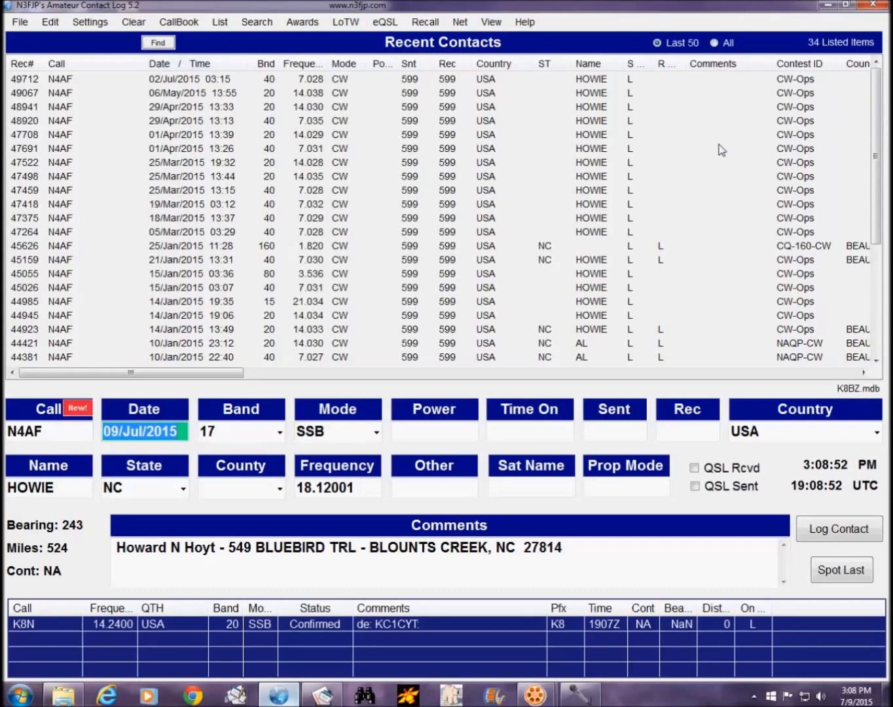
drag(871, 114, 887, 371)
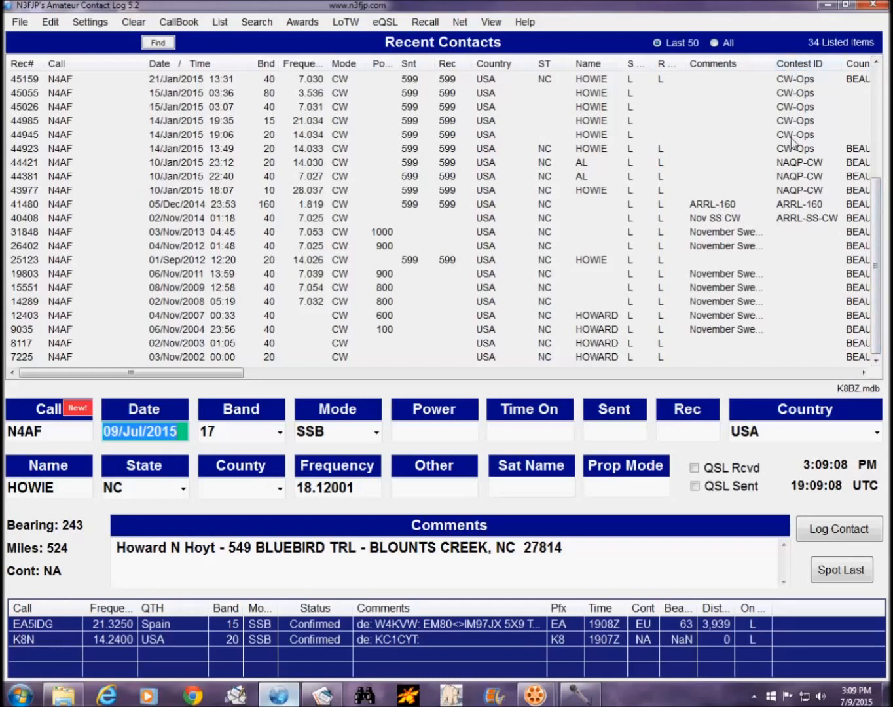
drag(873, 285, 870, 103)
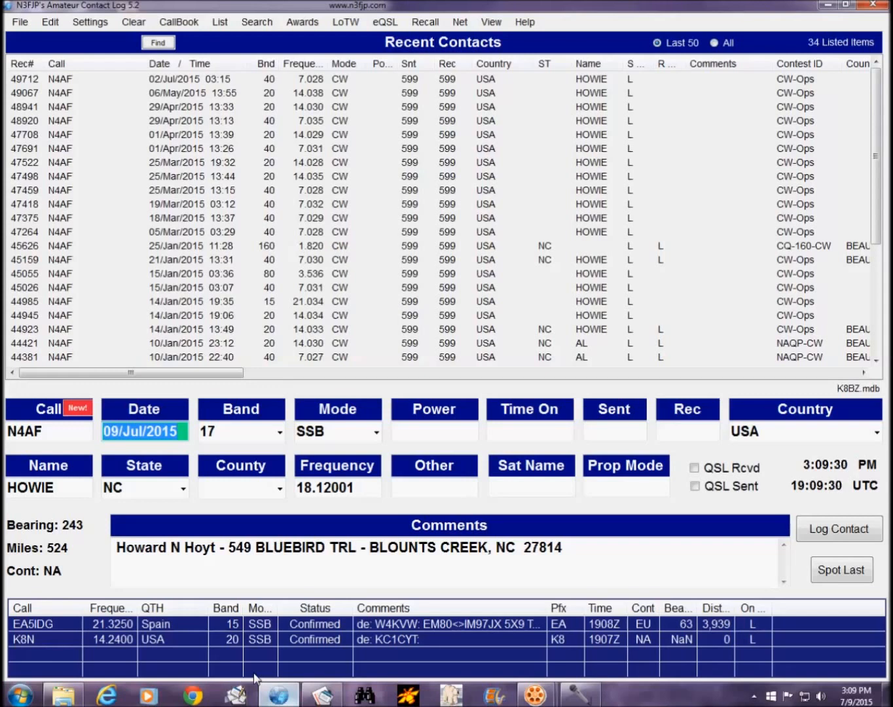
key(Escape)
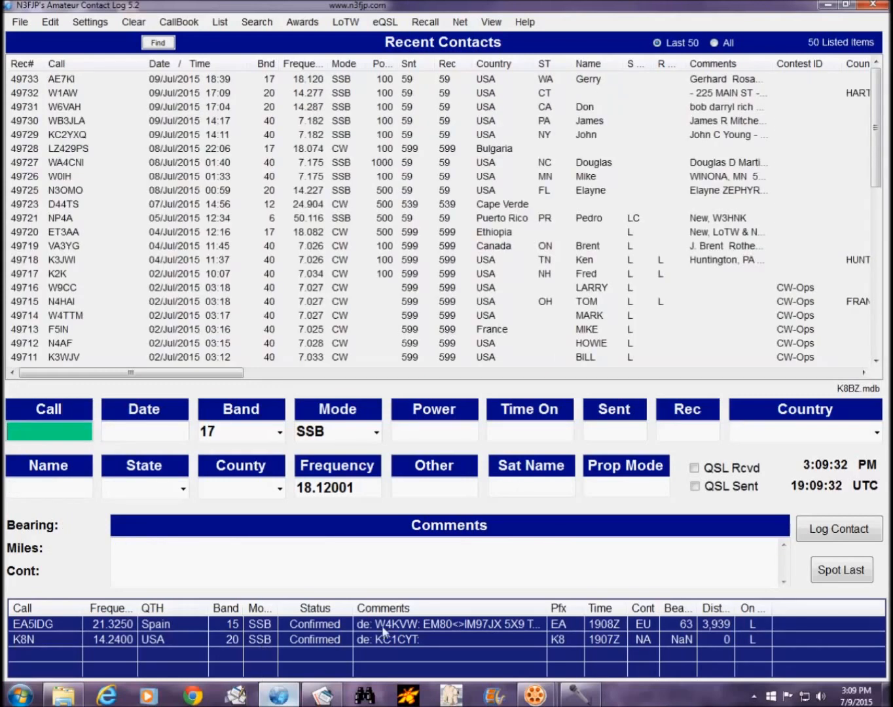
Step: Import K8BZ cw ops 1.ADI from the Desktop through File > Import ADIF
click(24, 24)
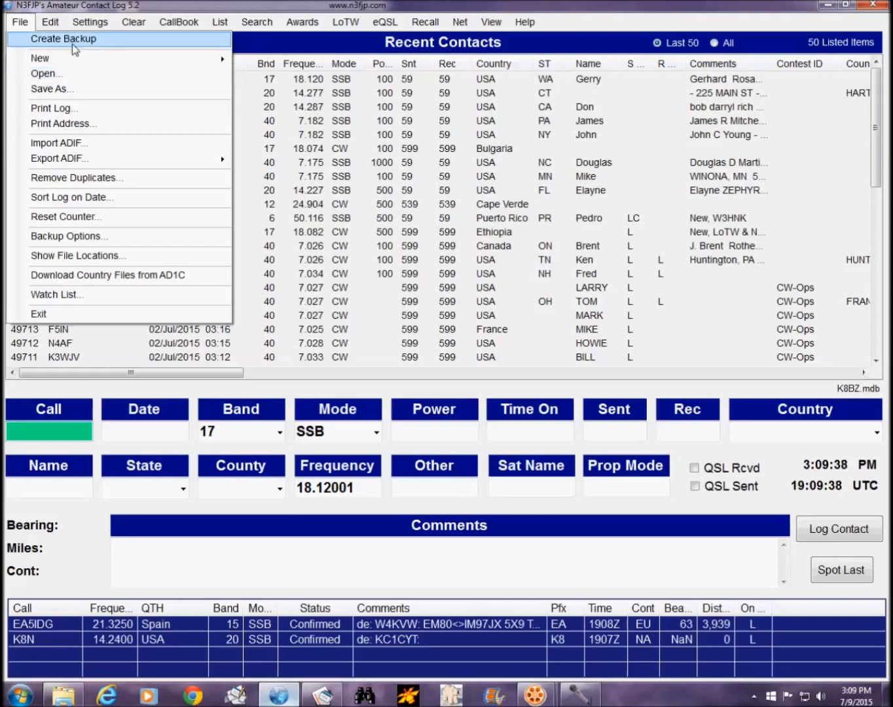
click(355, 4)
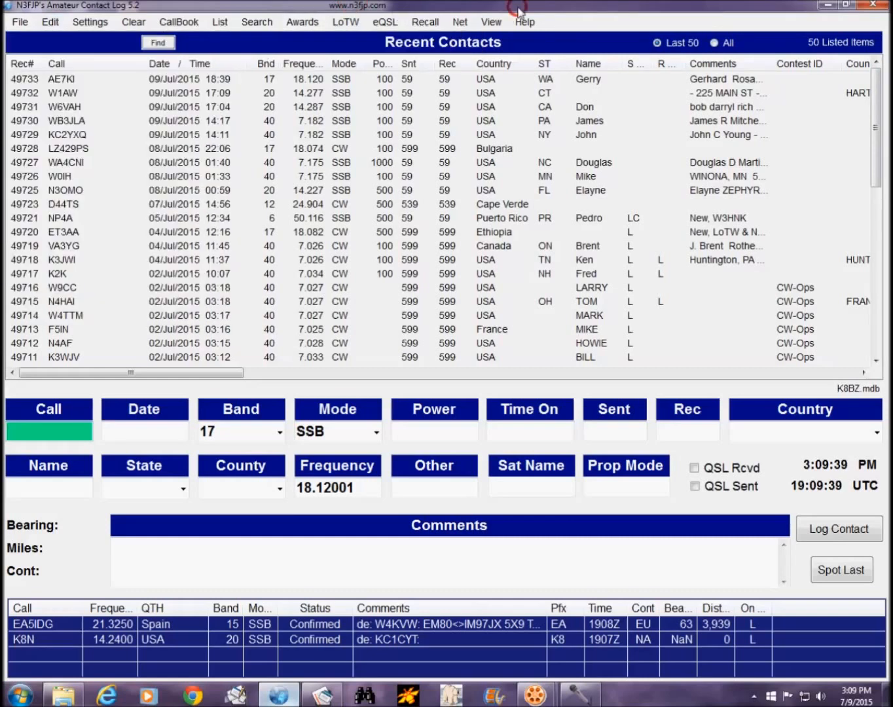
click(19, 23)
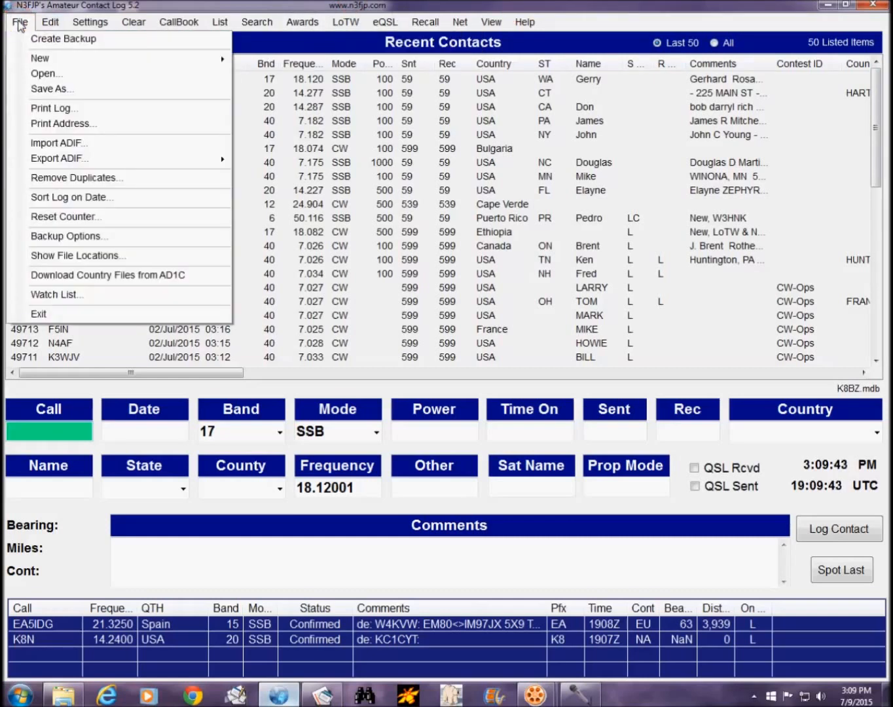
click(62, 144)
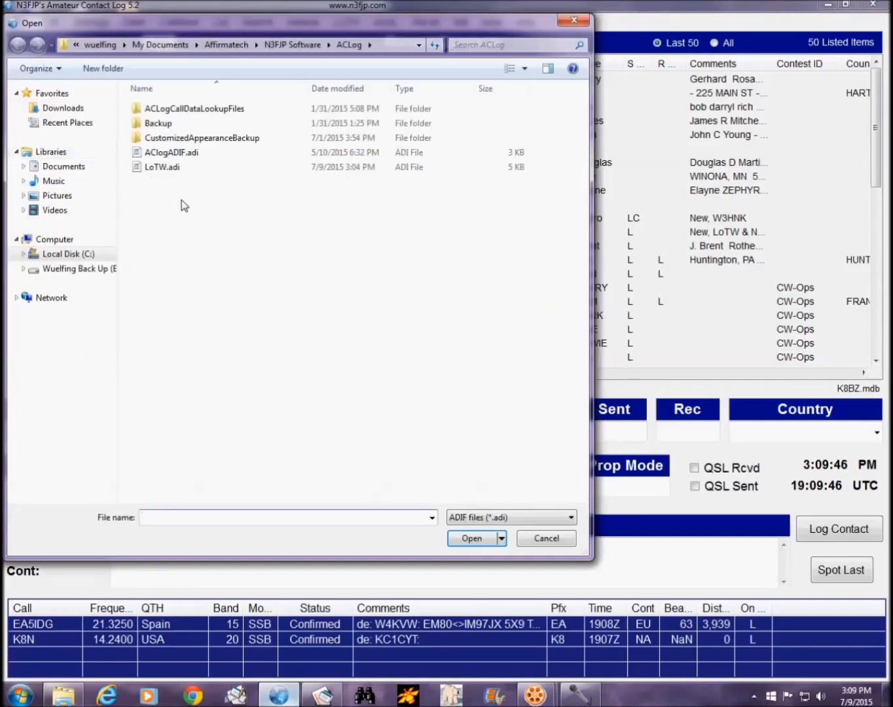
click(419, 46)
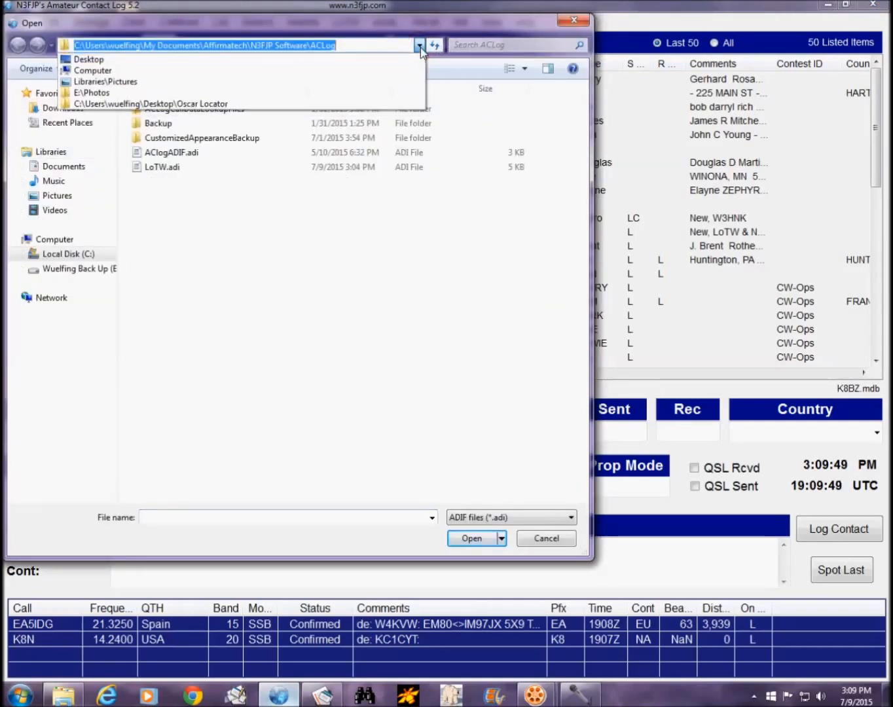
click(97, 58)
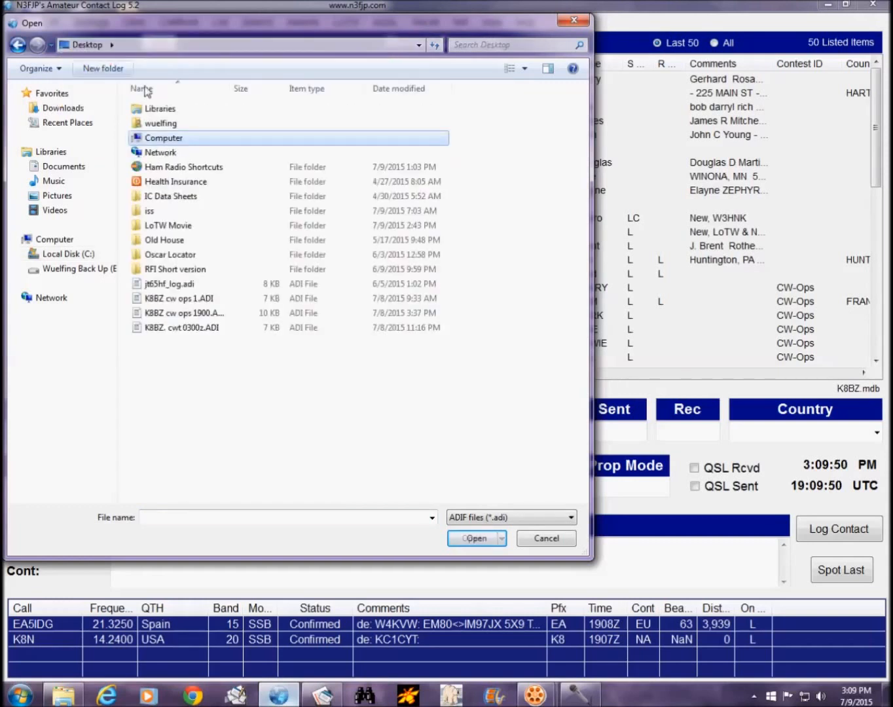
click(208, 300)
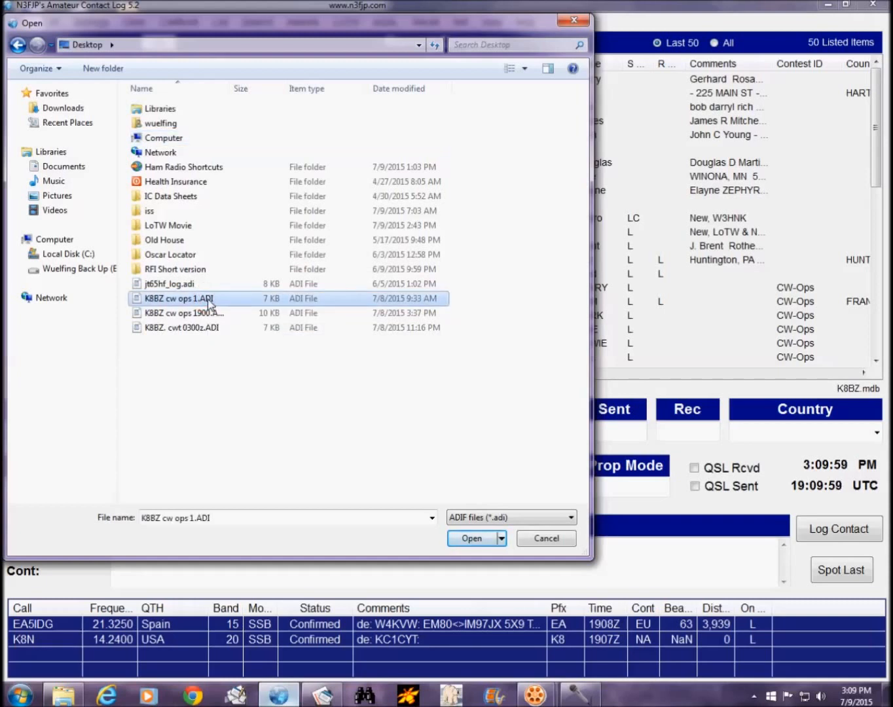
click(482, 543)
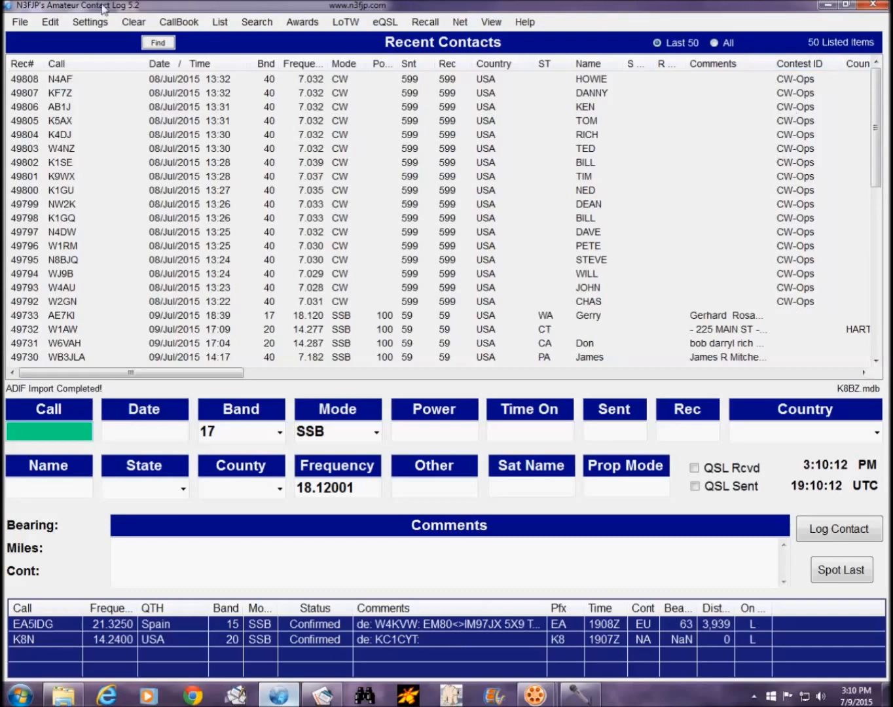
Step: Import K8BZ cw ops 1900.ADI from the Desktop and scroll through the added 20 m contacts
click(19, 22)
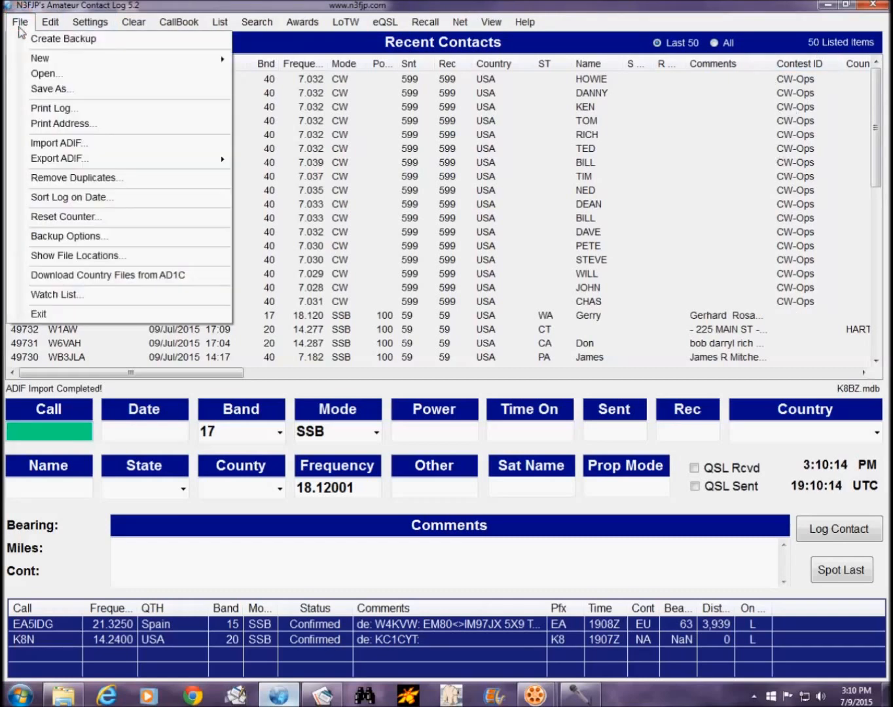
click(54, 144)
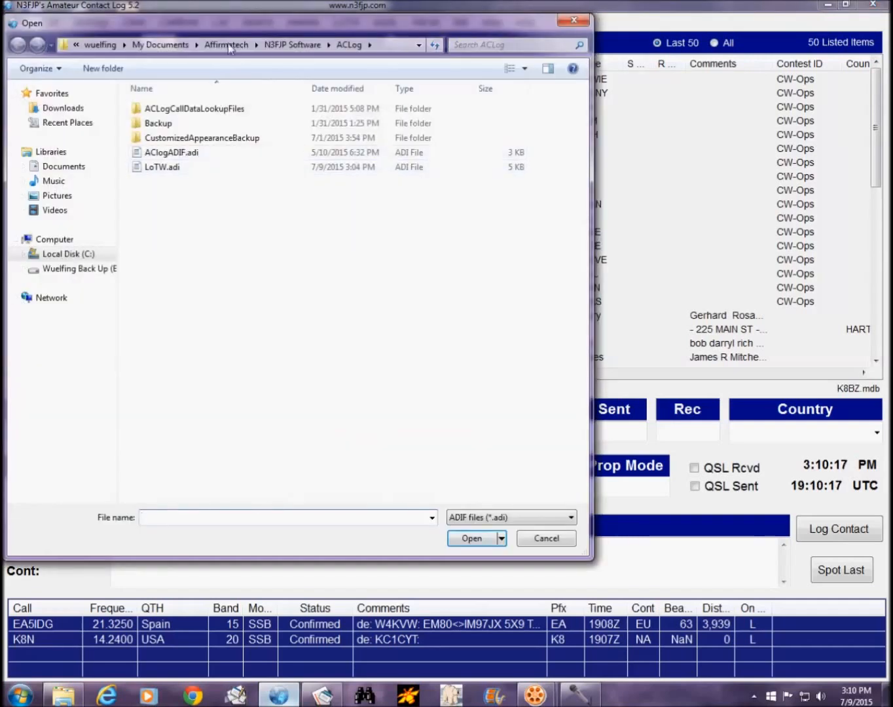
click(418, 45)
click(145, 59)
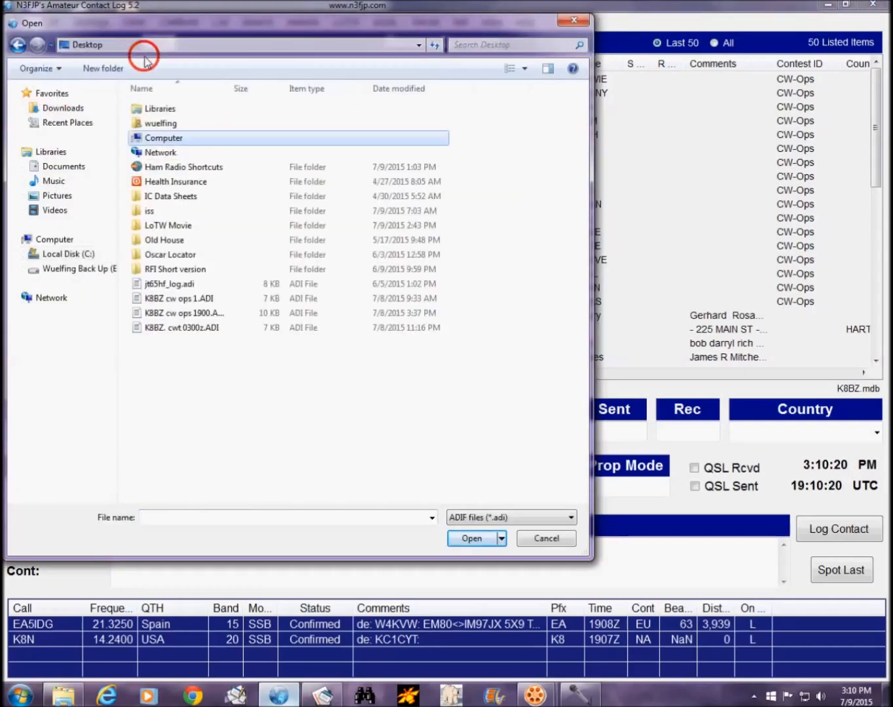
click(208, 314)
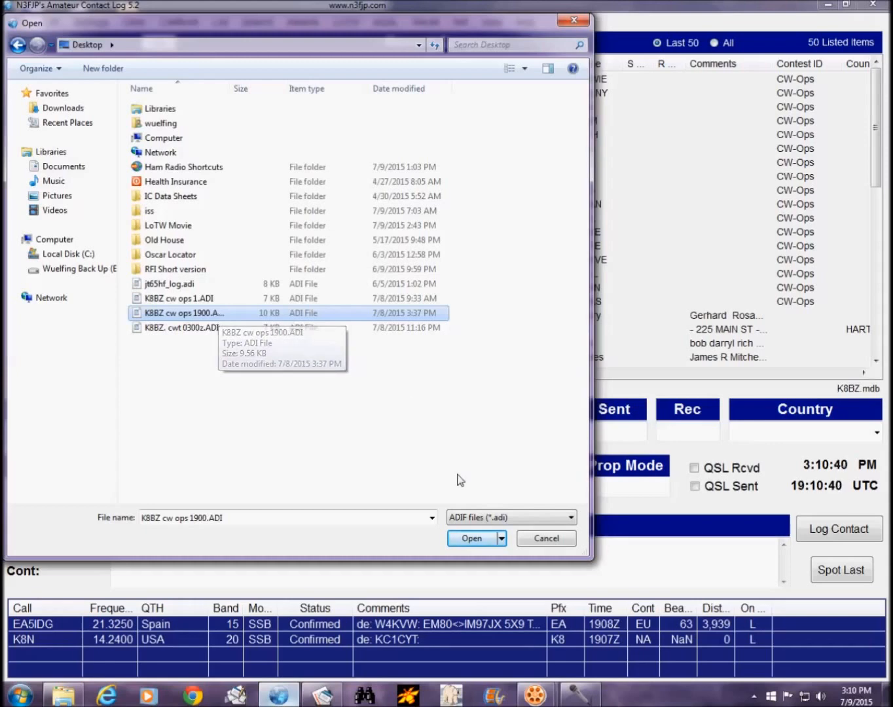
click(470, 538)
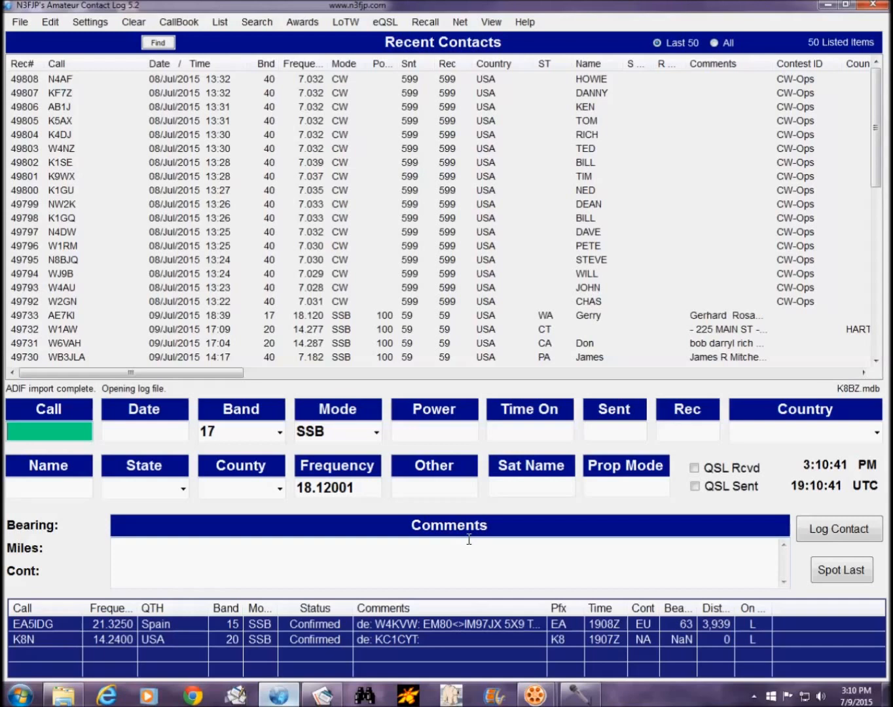
drag(875, 100, 881, 238)
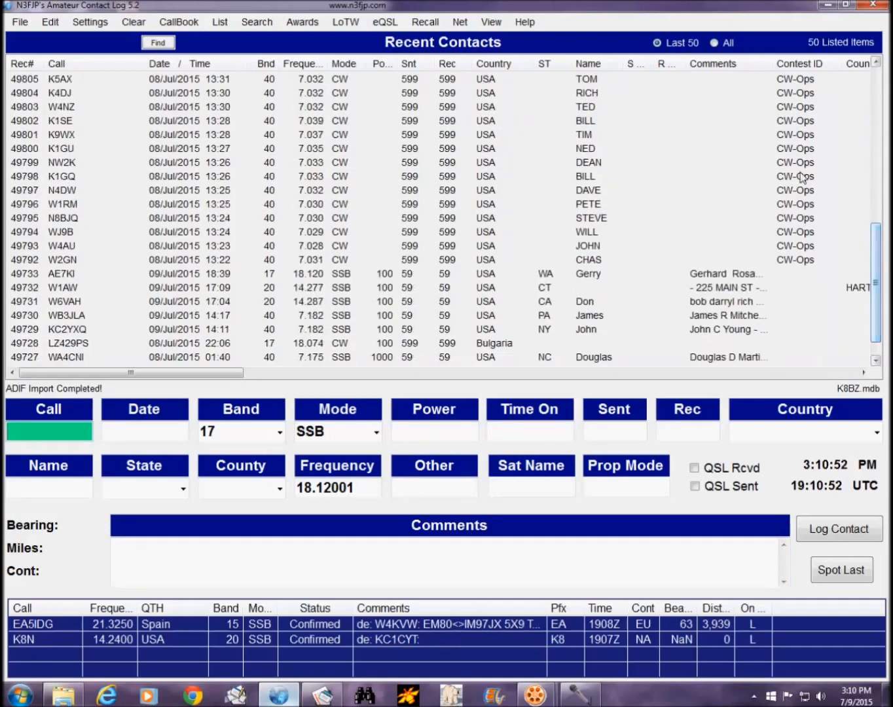
drag(871, 265, 881, 144)
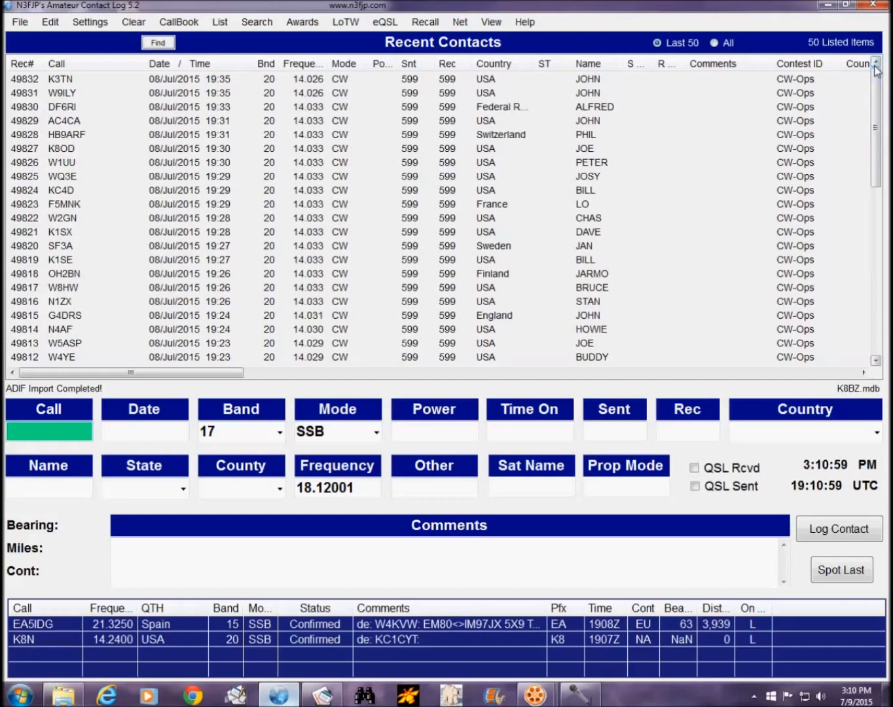
Step: Download all LoTW records since 2015/07/09 in LoTW Manager
click(342, 24)
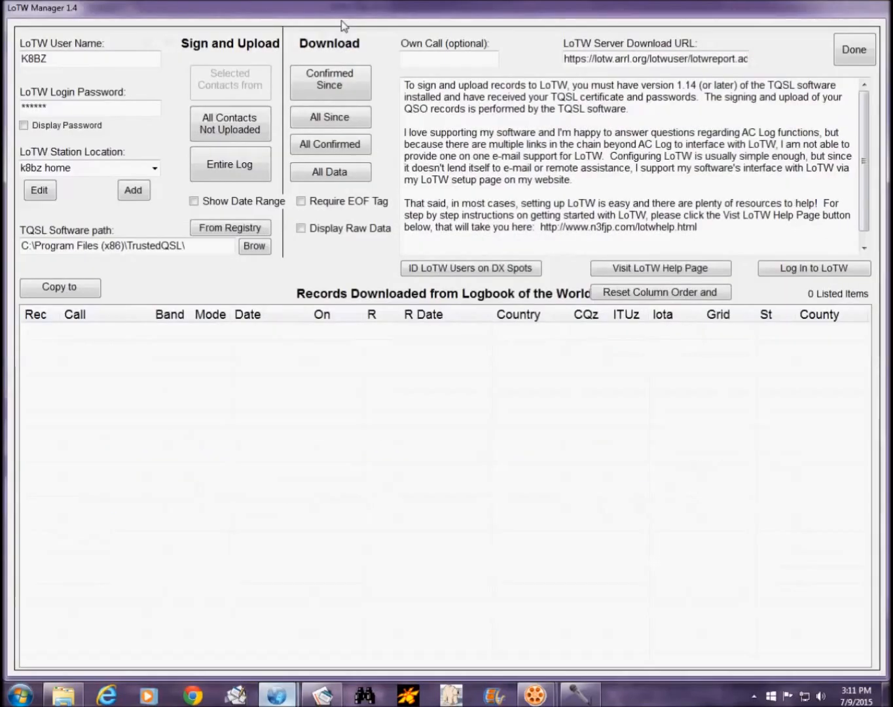
click(338, 122)
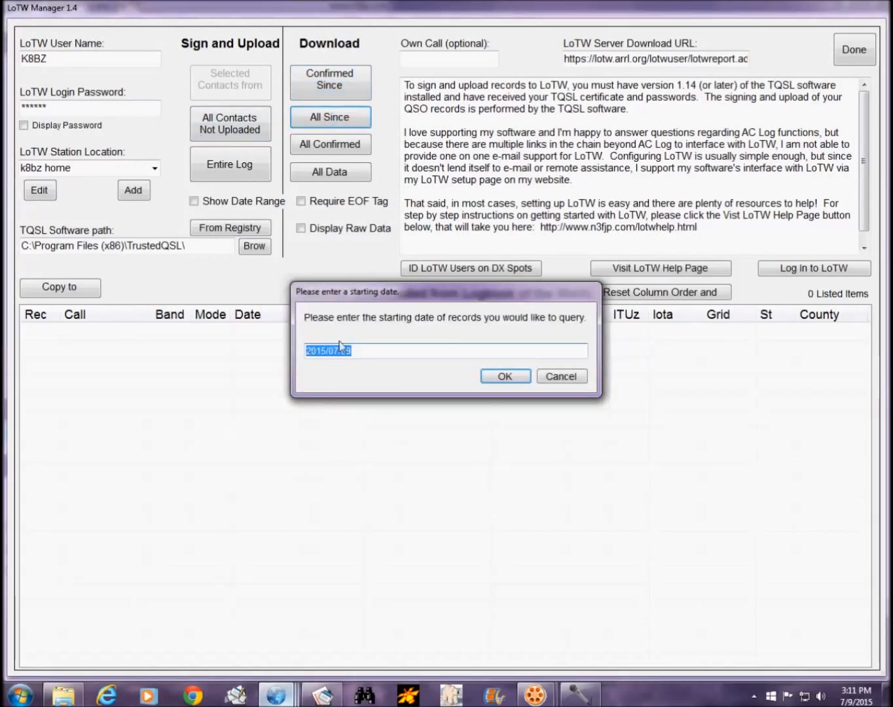
click(505, 376)
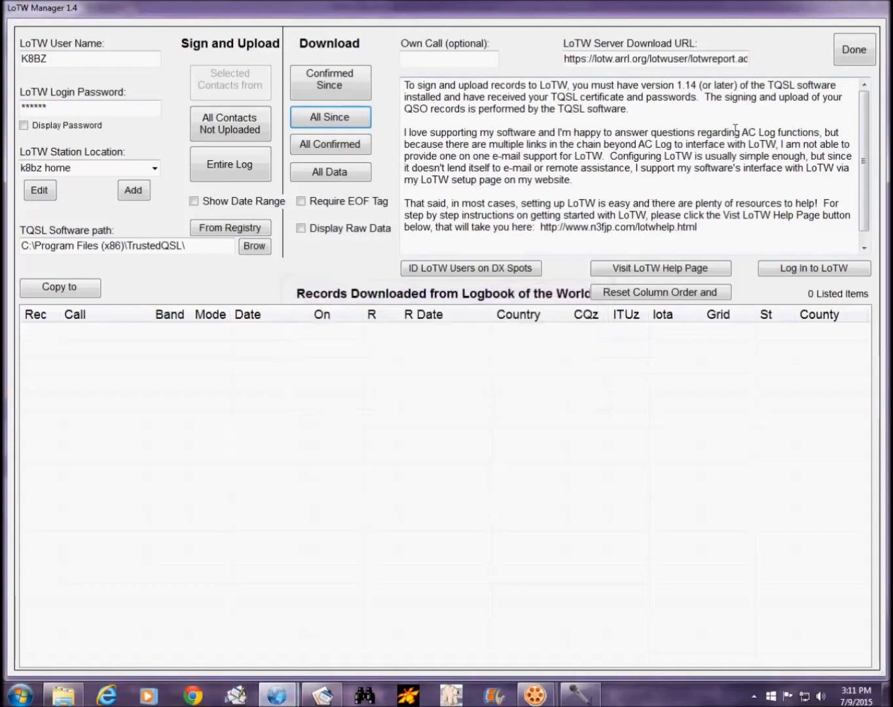
Step: Widen the S Conf By column so S Conf By and R Conf By are readable
click(854, 47)
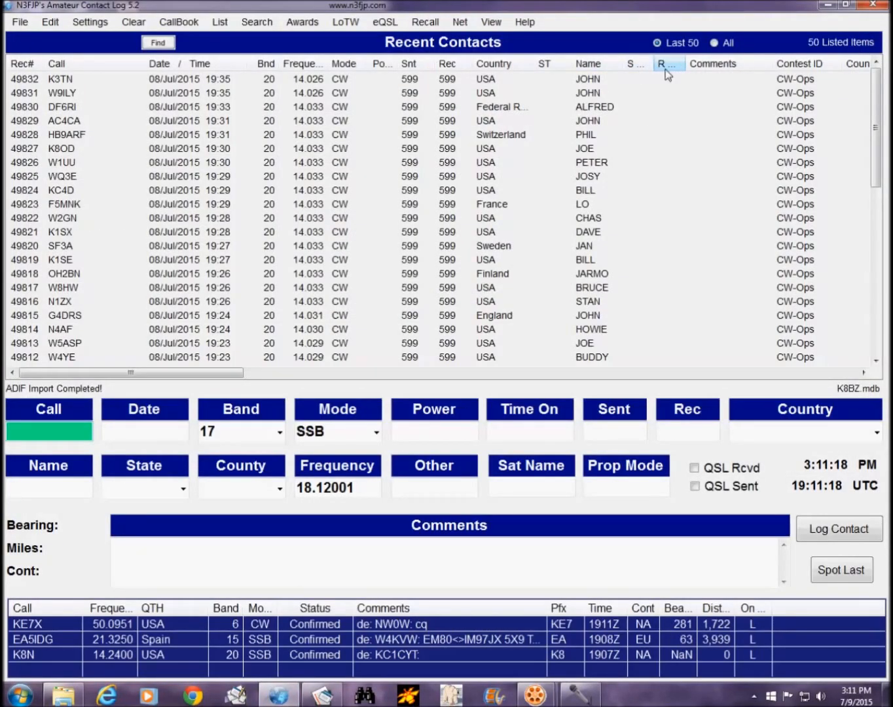
drag(652, 68, 749, 66)
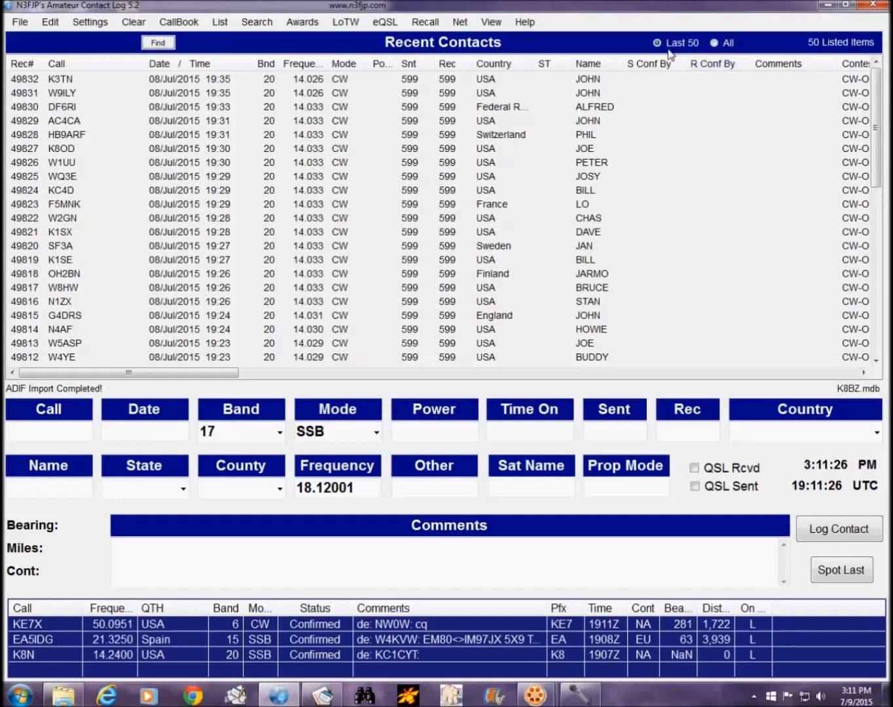
mouse_move(876, 102)
mouse_down()
mouse_move(877, 270)
mouse_move(880, 70)
mouse_move(880, 294)
mouse_move(876, 95)
mouse_up()
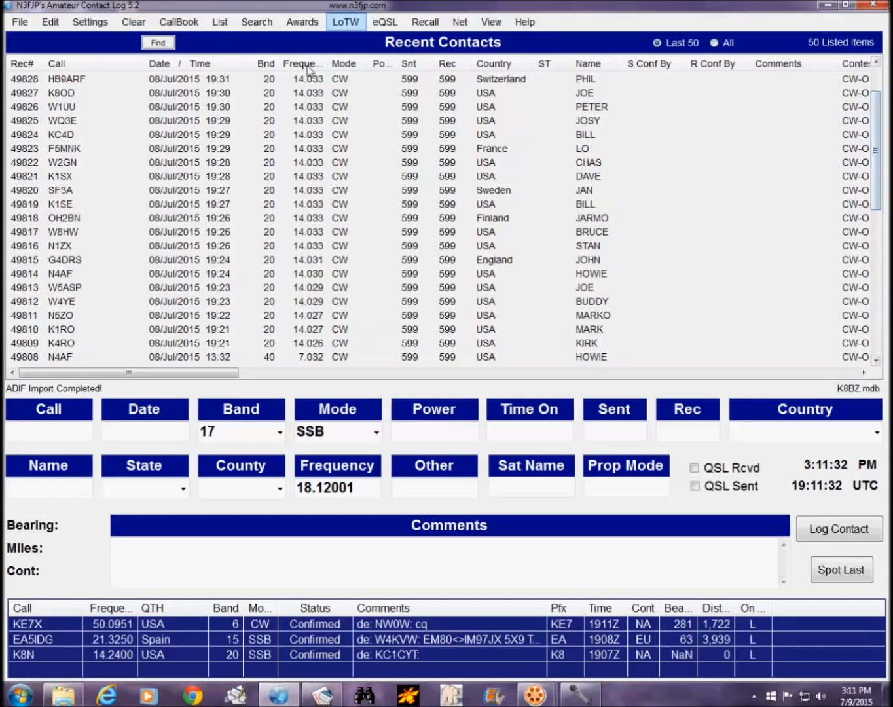
Step: Download all LoTW records since 2015/07/09, review the results, and close LoTW Manager
click(348, 23)
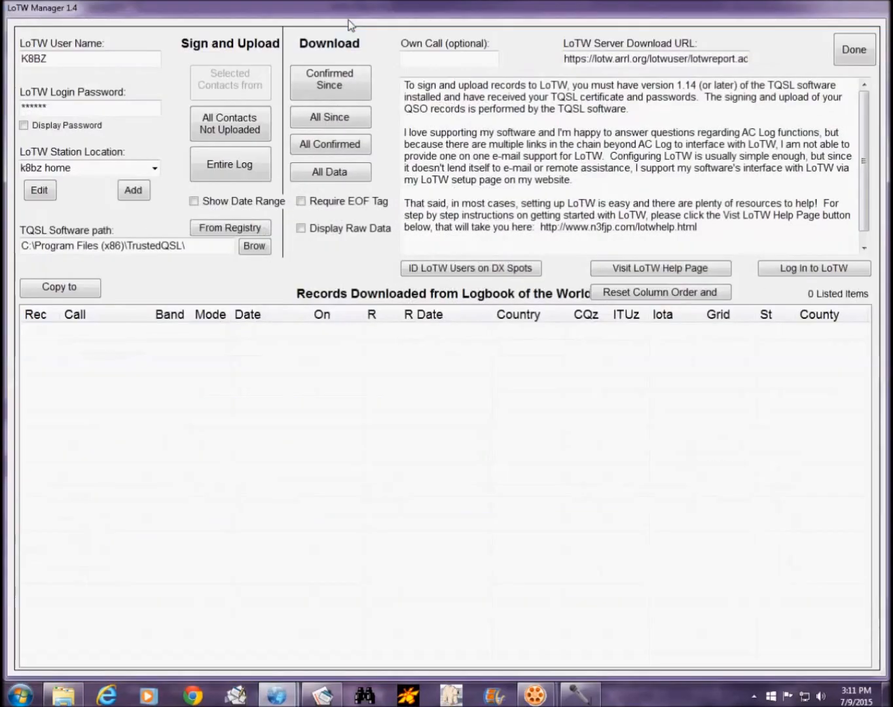
click(335, 119)
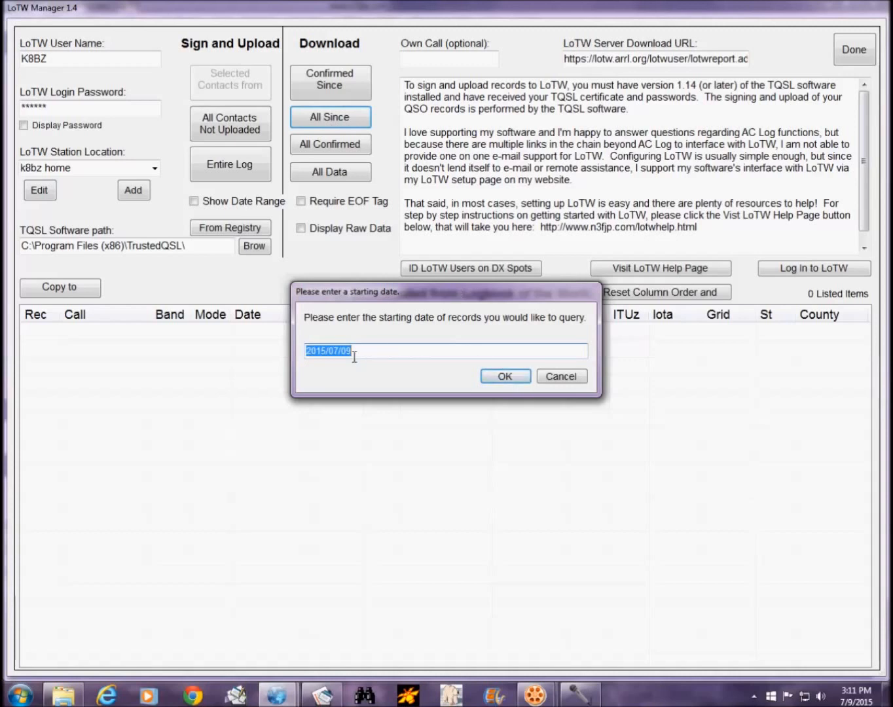
click(505, 377)
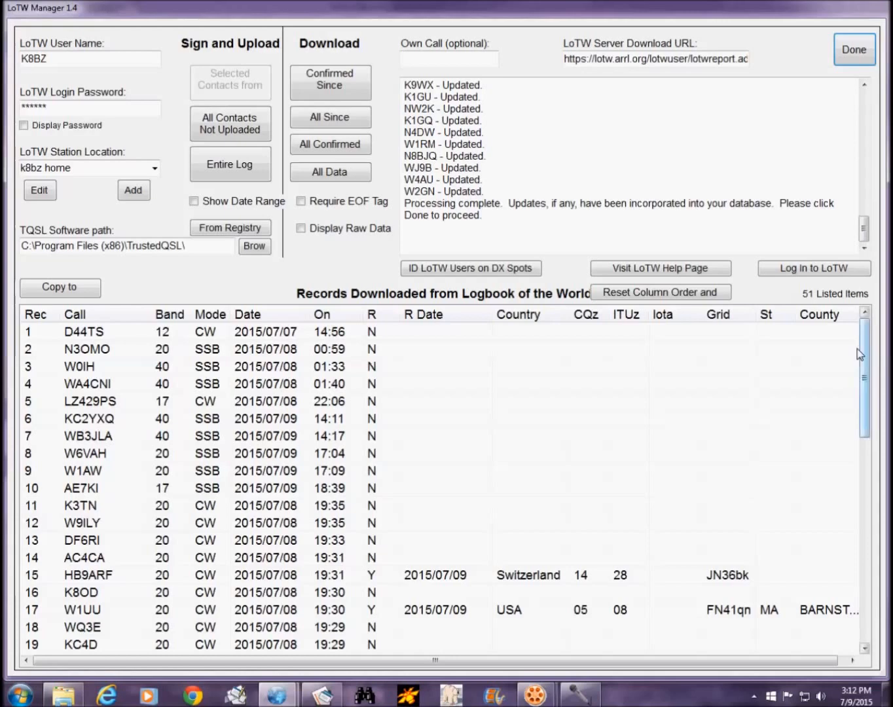
drag(865, 352, 879, 569)
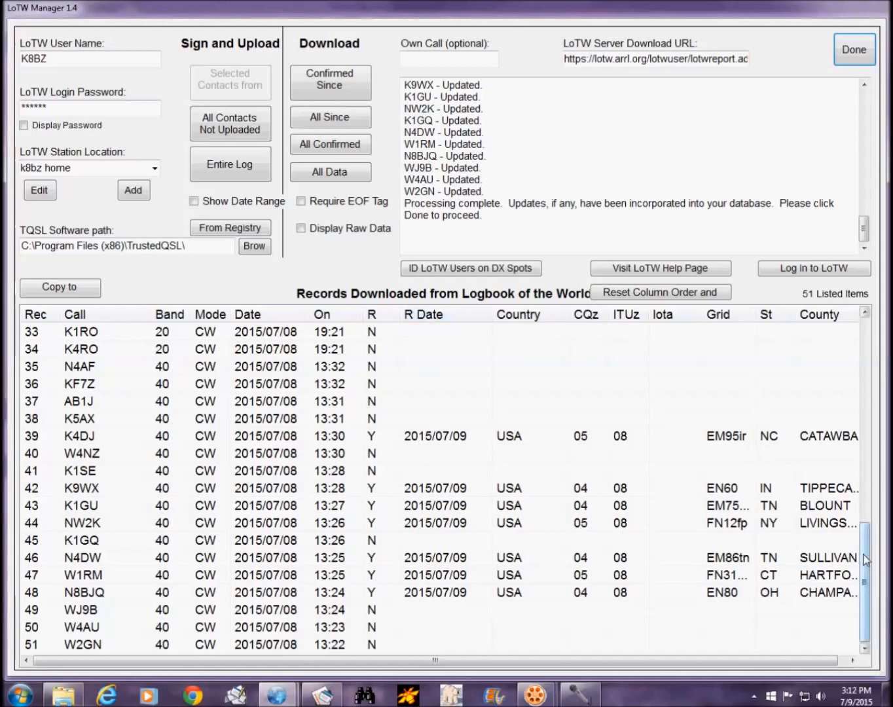
drag(870, 558, 884, 392)
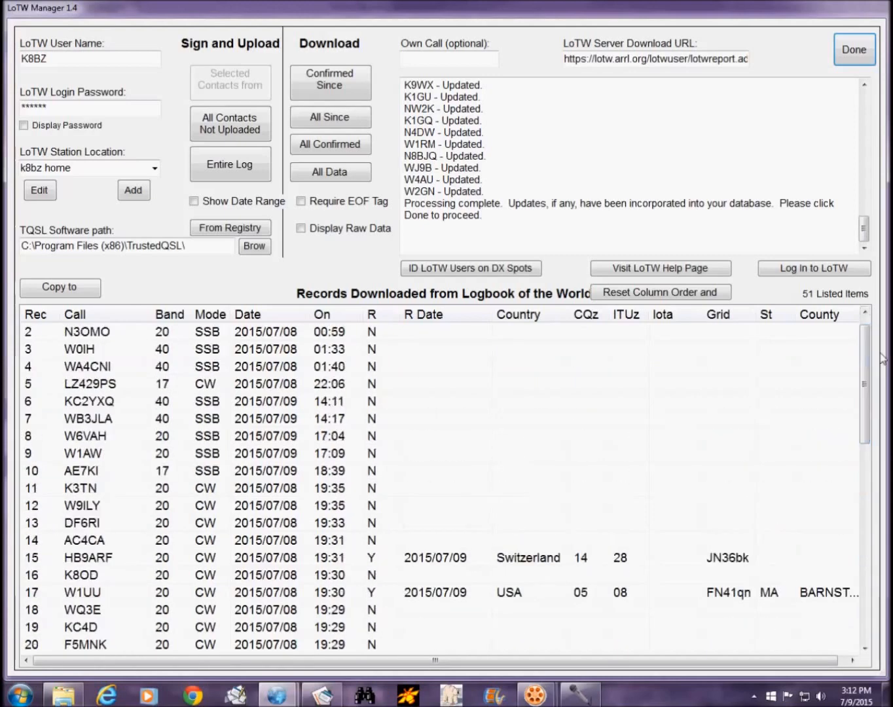
click(859, 52)
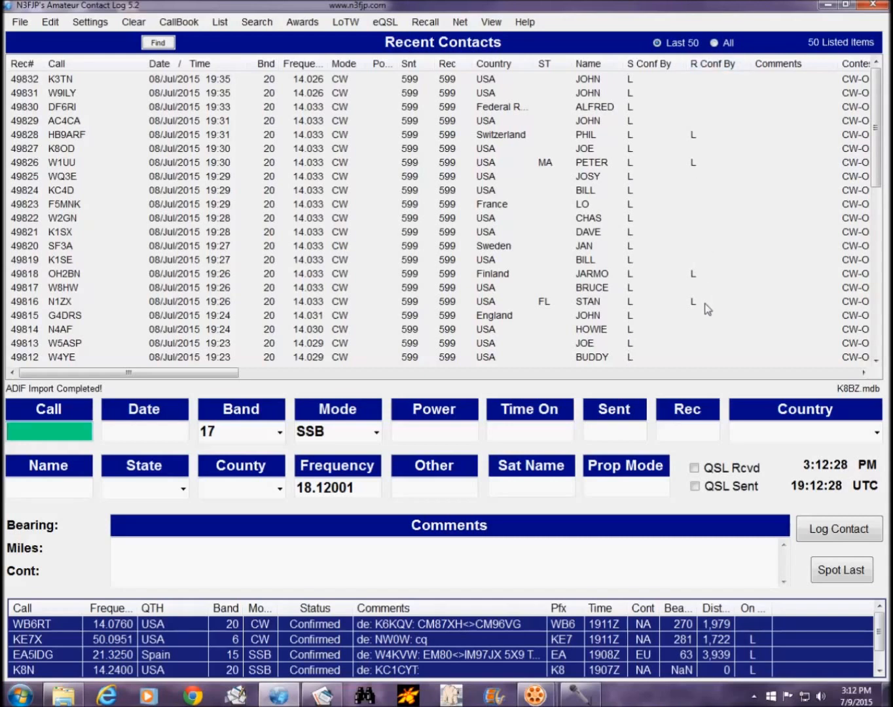
drag(876, 136, 886, 320)
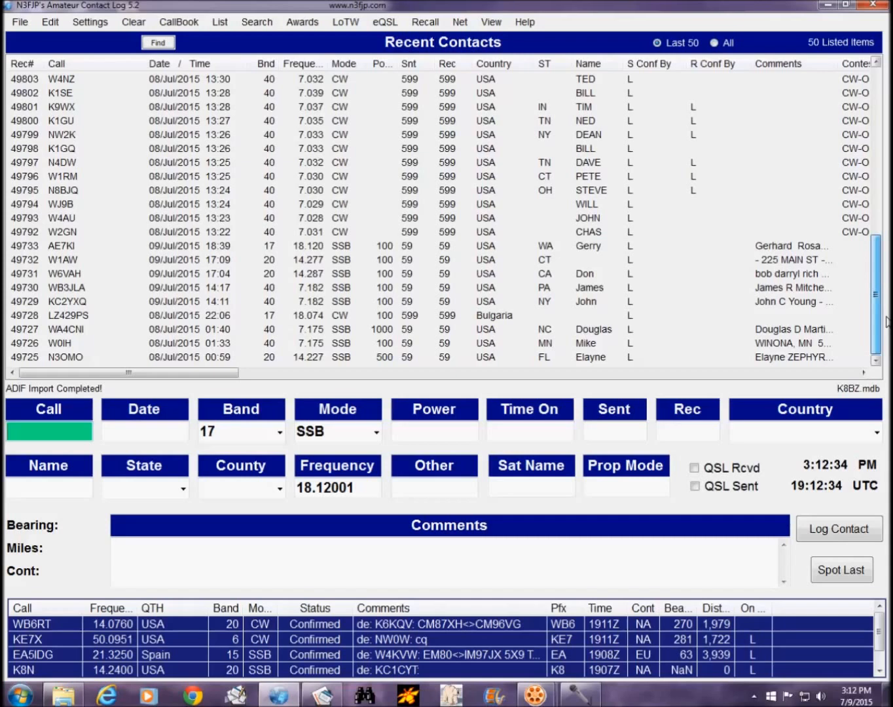
drag(886, 320, 852, 28)
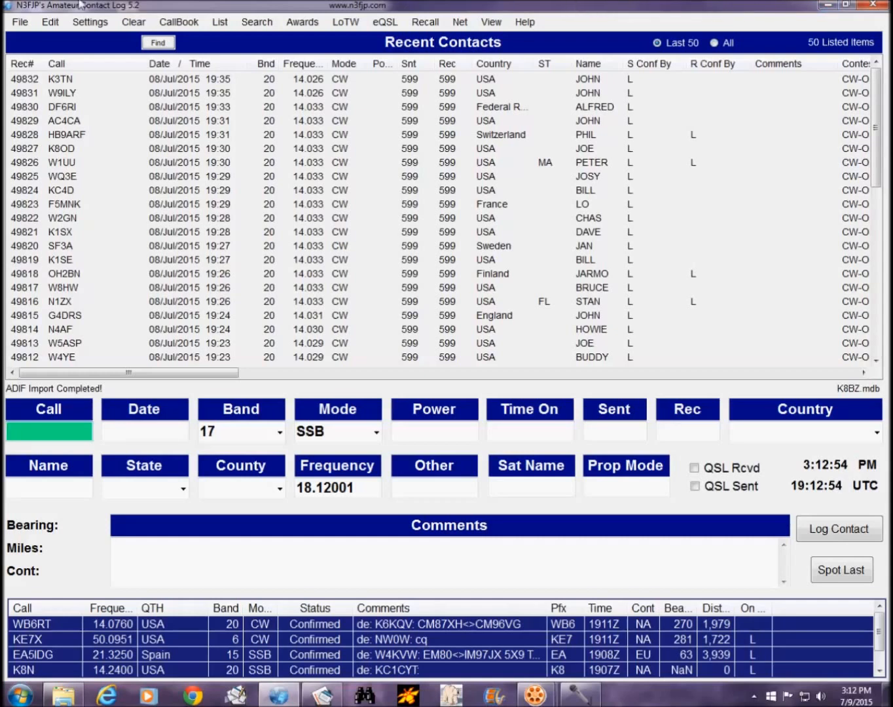
Step: Import the cwt 0300z ADI file from the Desktop through File > Import ADIF
click(19, 22)
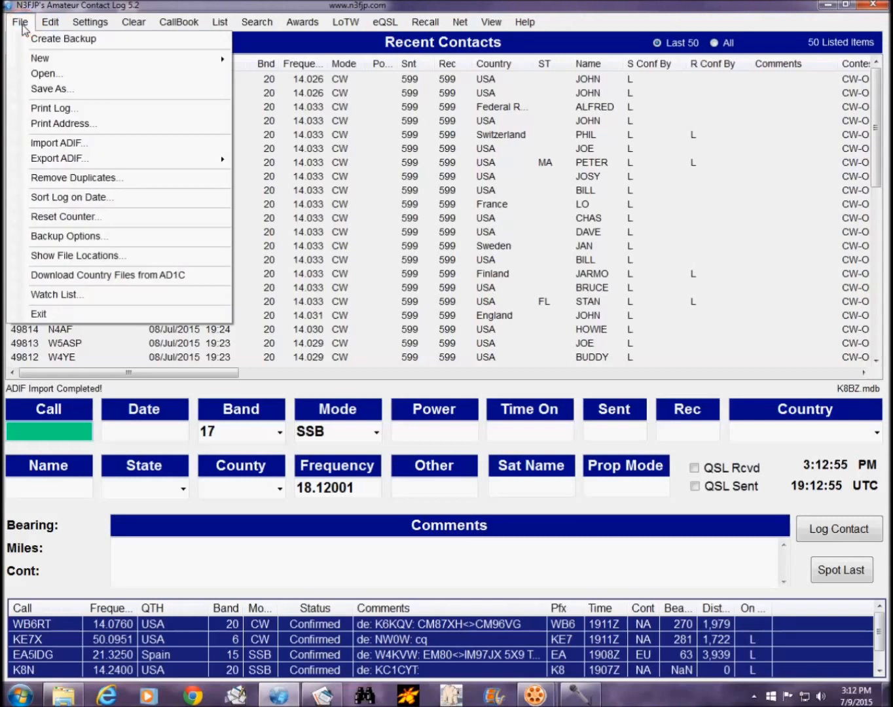
click(48, 142)
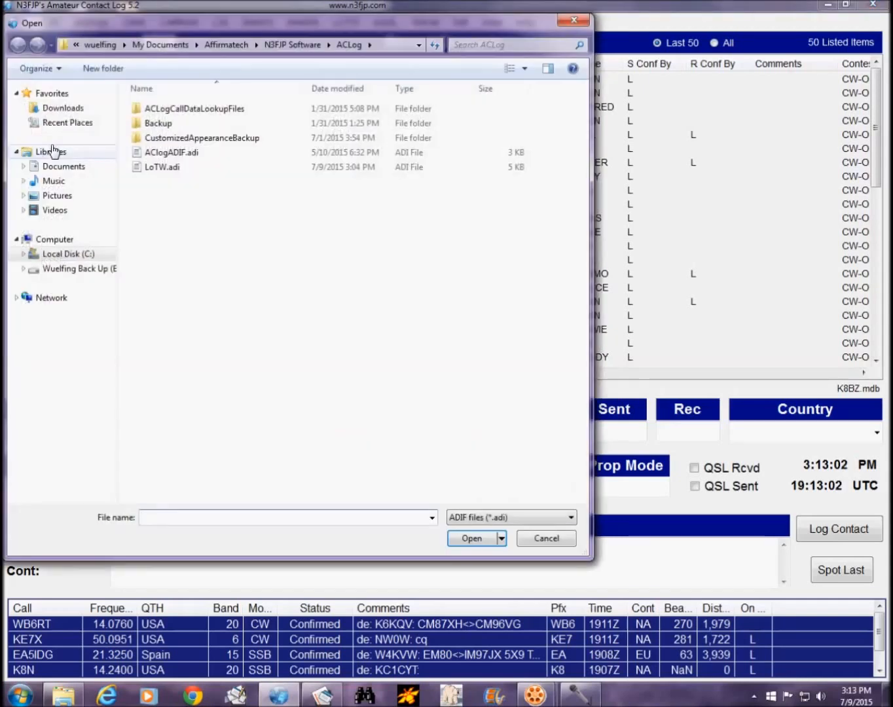
click(418, 44)
click(208, 60)
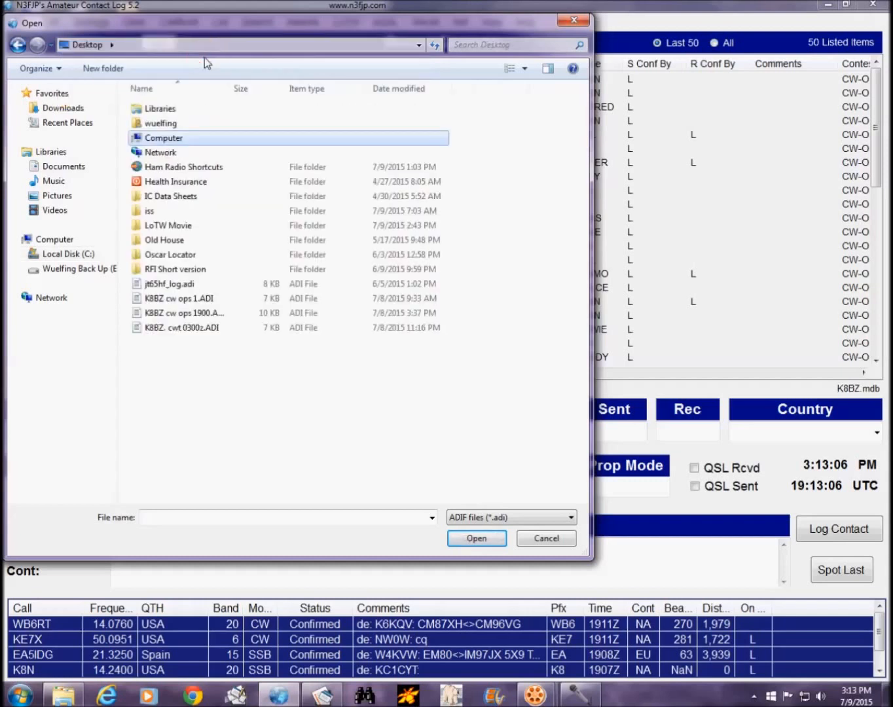
click(196, 330)
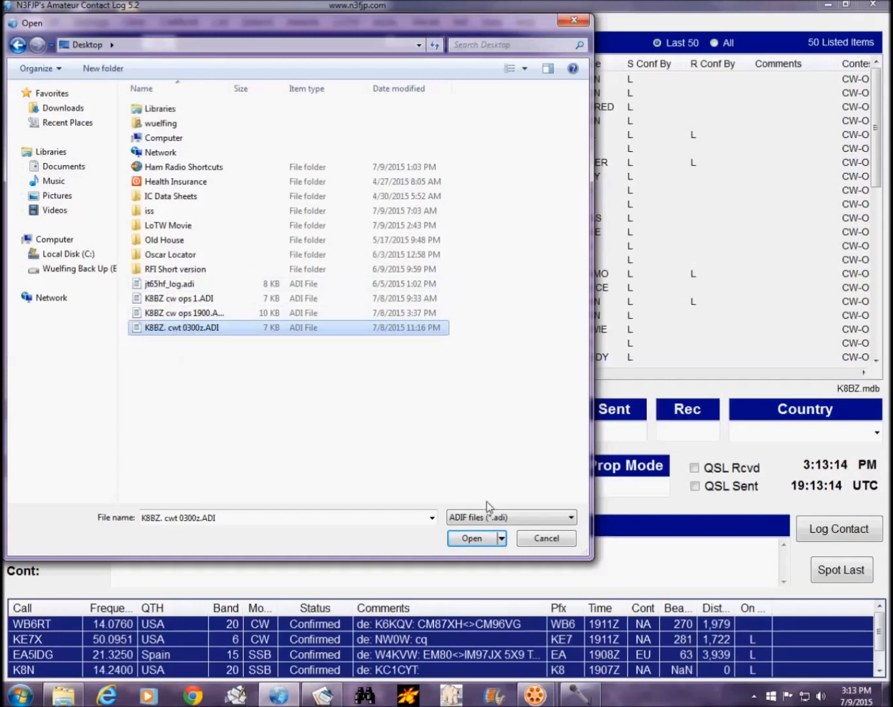
click(469, 539)
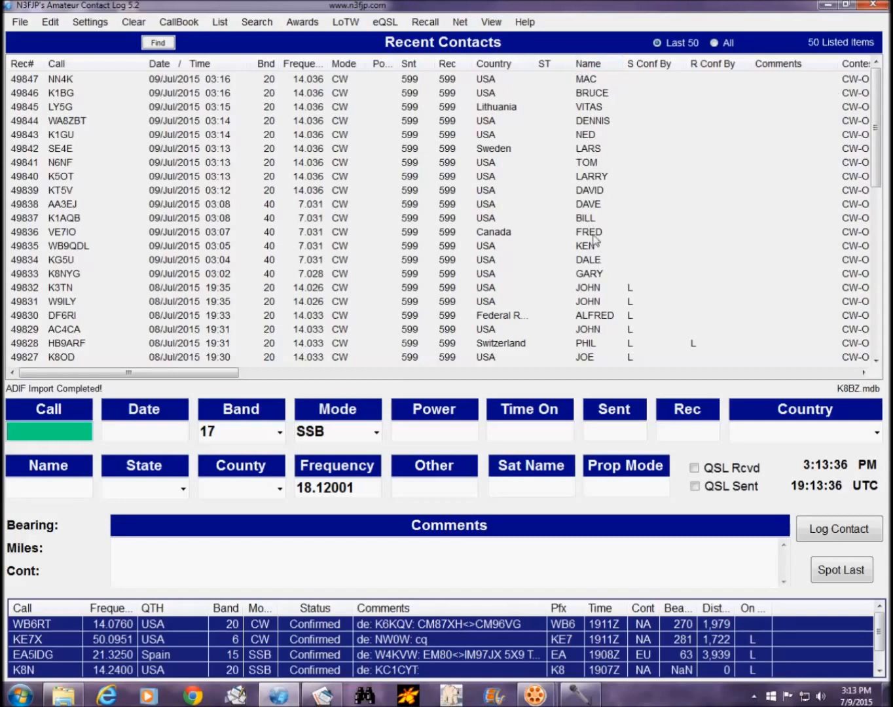
Step: Upload selected contacts 49833–49847 to LoTW using the home station location
shift+click(635, 276)
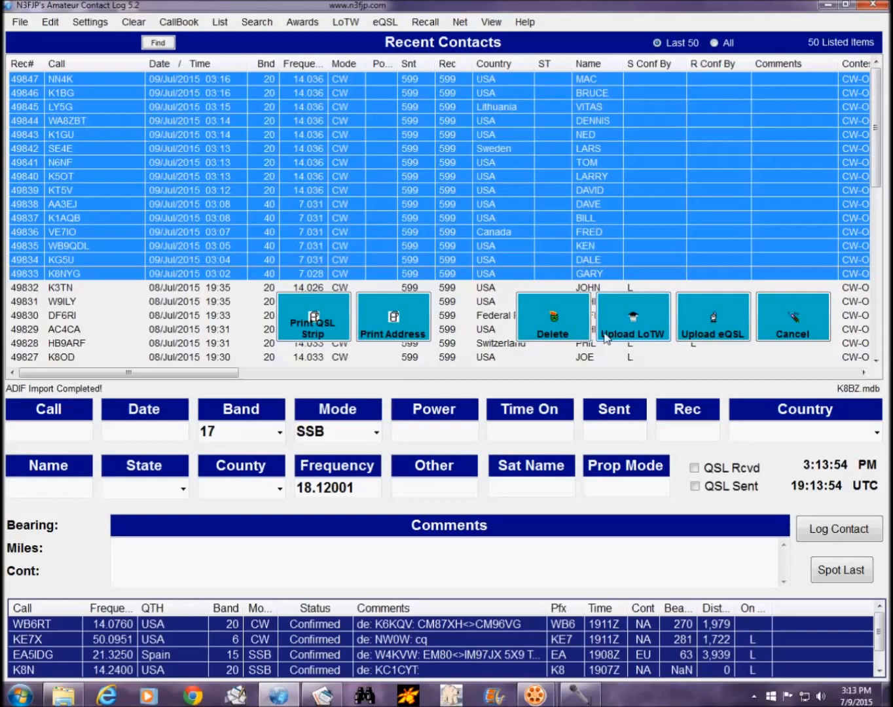
click(637, 322)
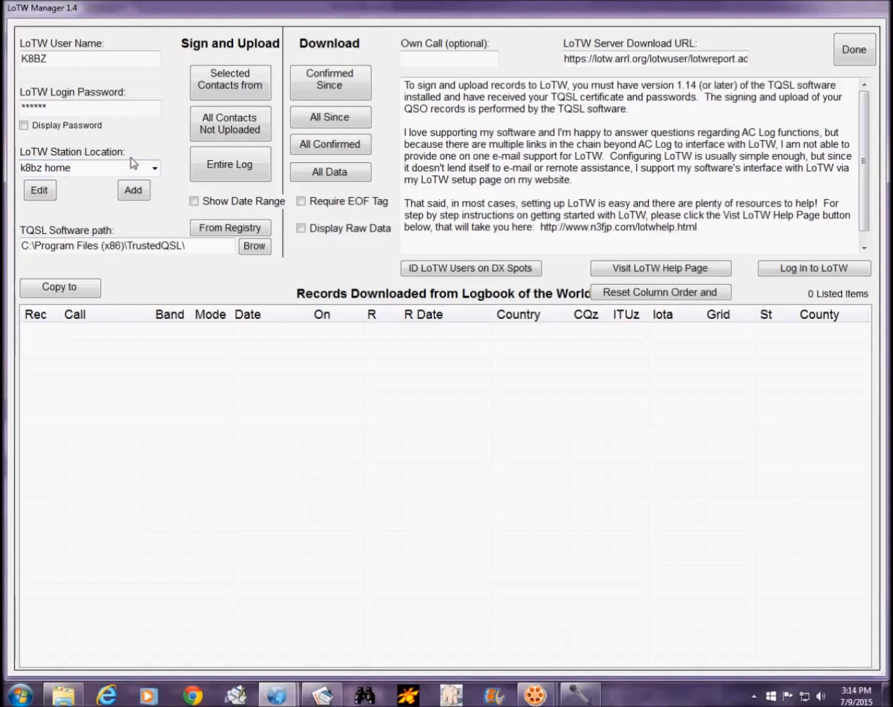
click(155, 168)
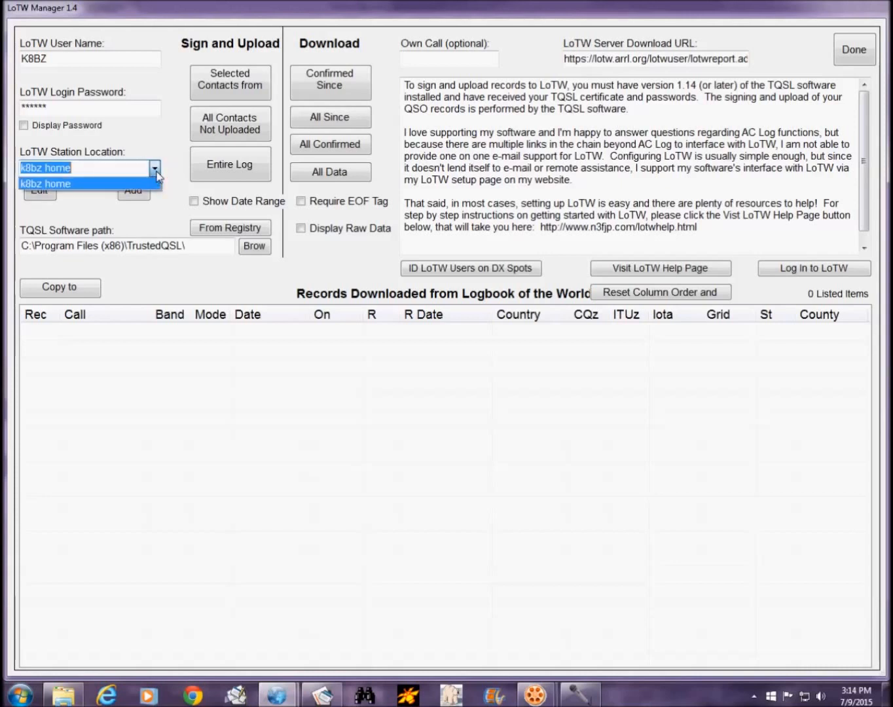
click(156, 171)
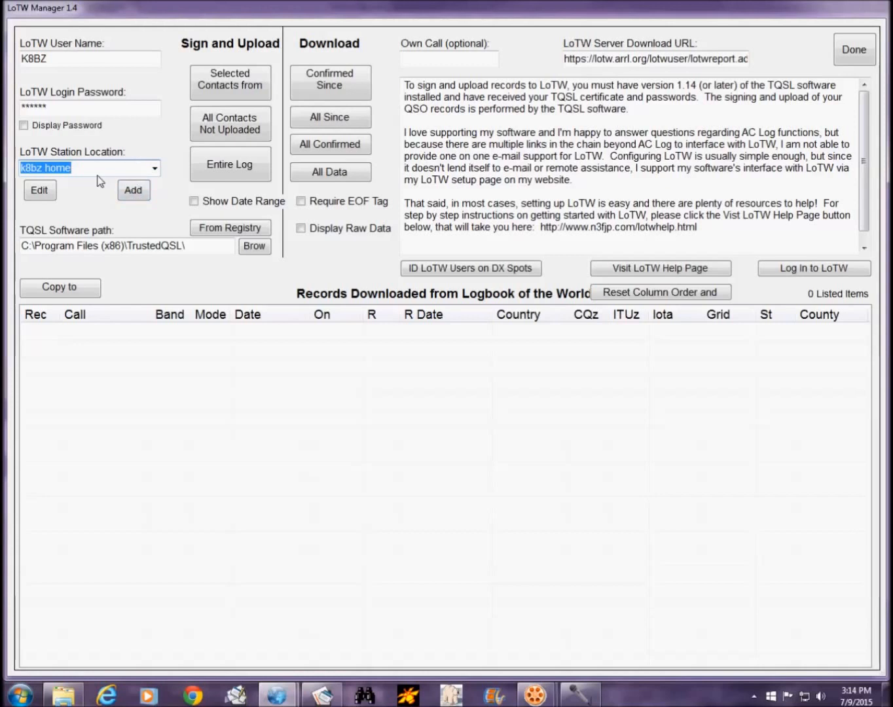
click(228, 83)
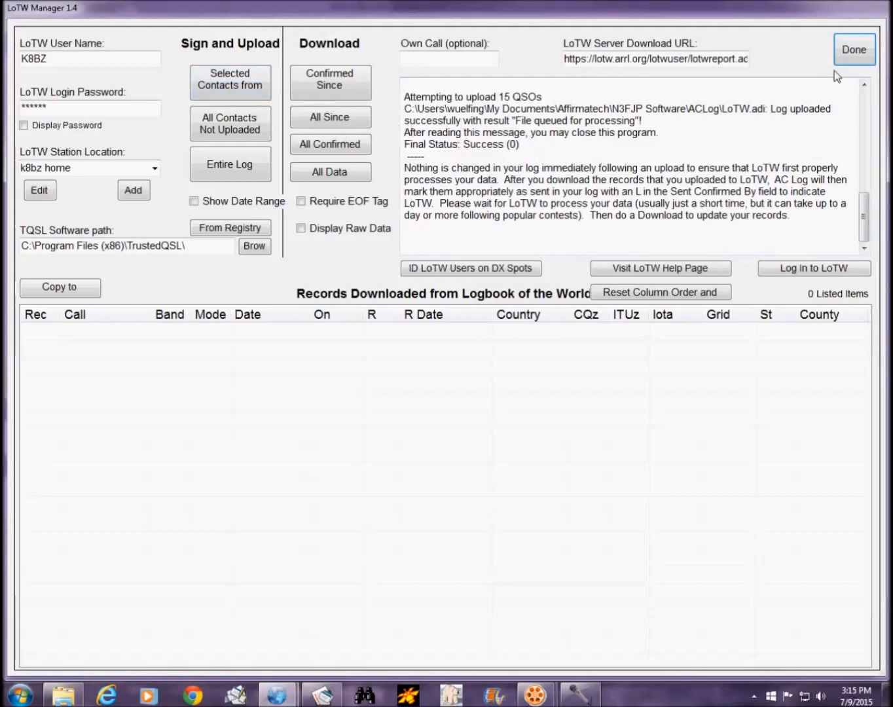
click(854, 50)
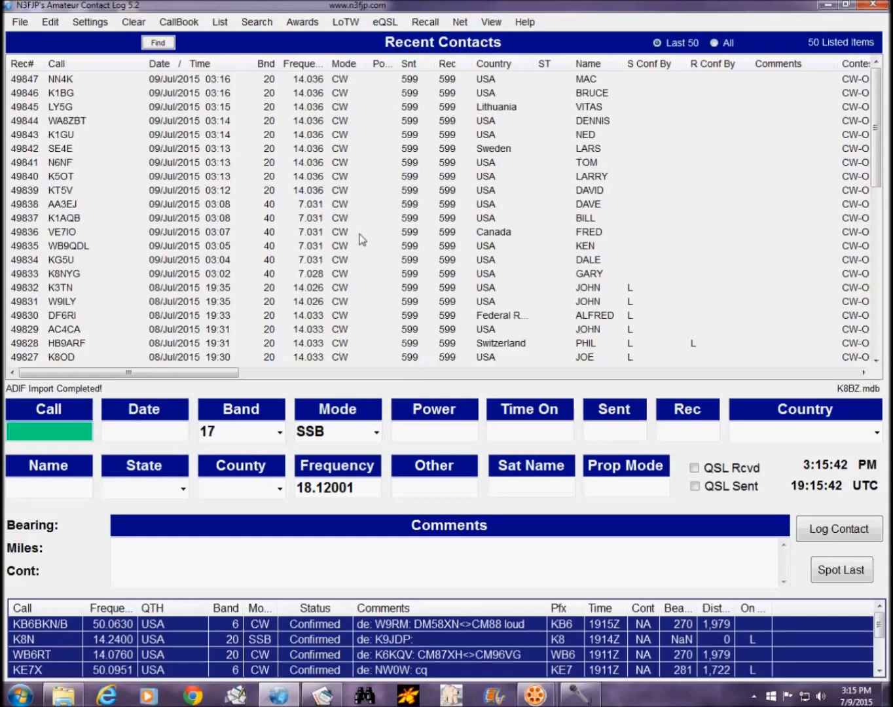
Step: Download all LoTW records since 2015/07/09 through LoTW Manager's All Since option
click(346, 23)
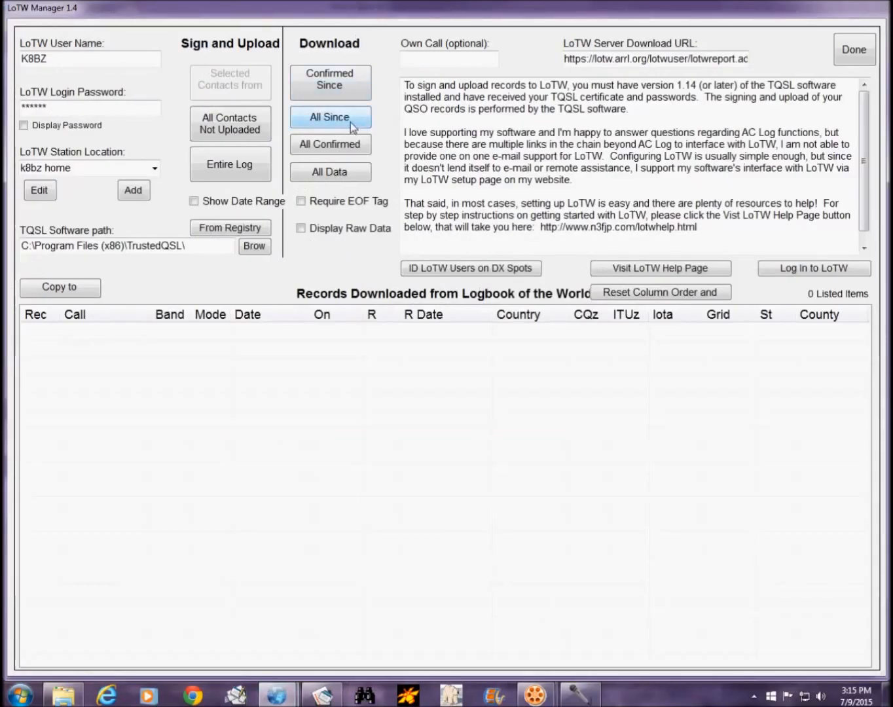
click(350, 122)
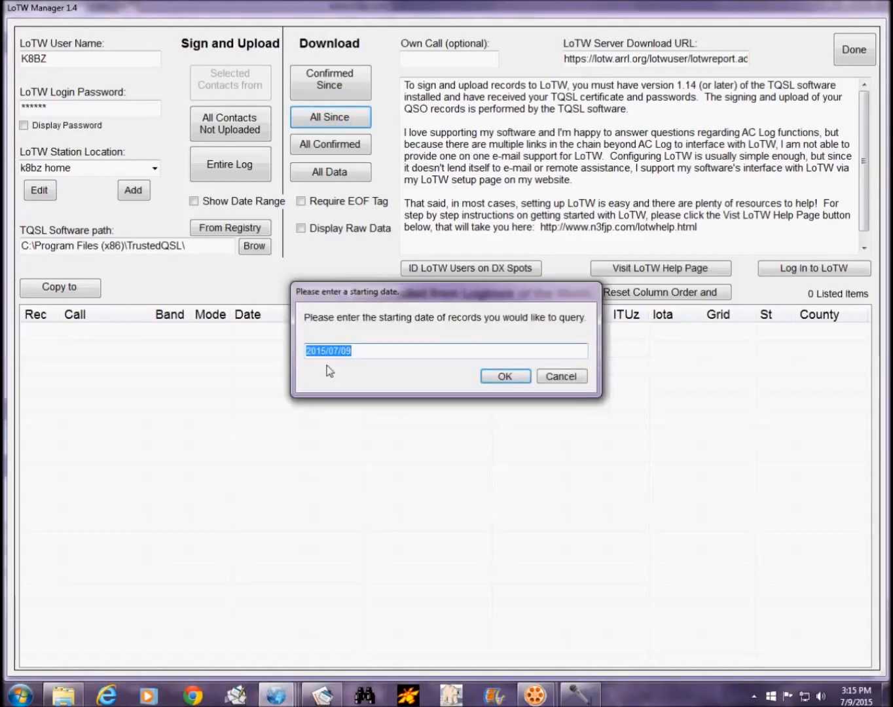
click(504, 377)
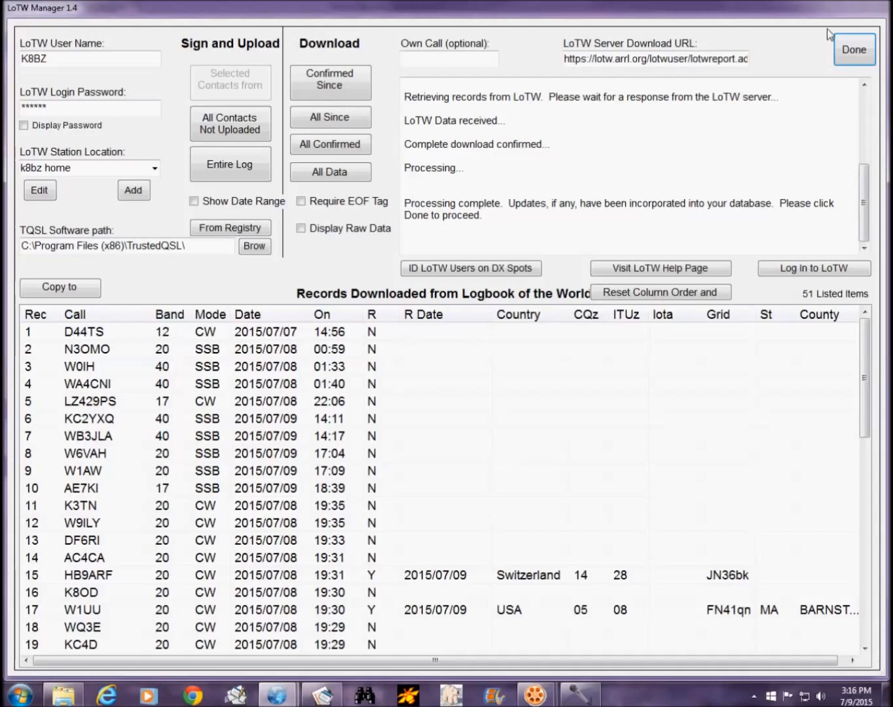
Step: Close the results, re-download all LoTW records since 2015/07/09, and exit the LoTW Manager
click(854, 53)
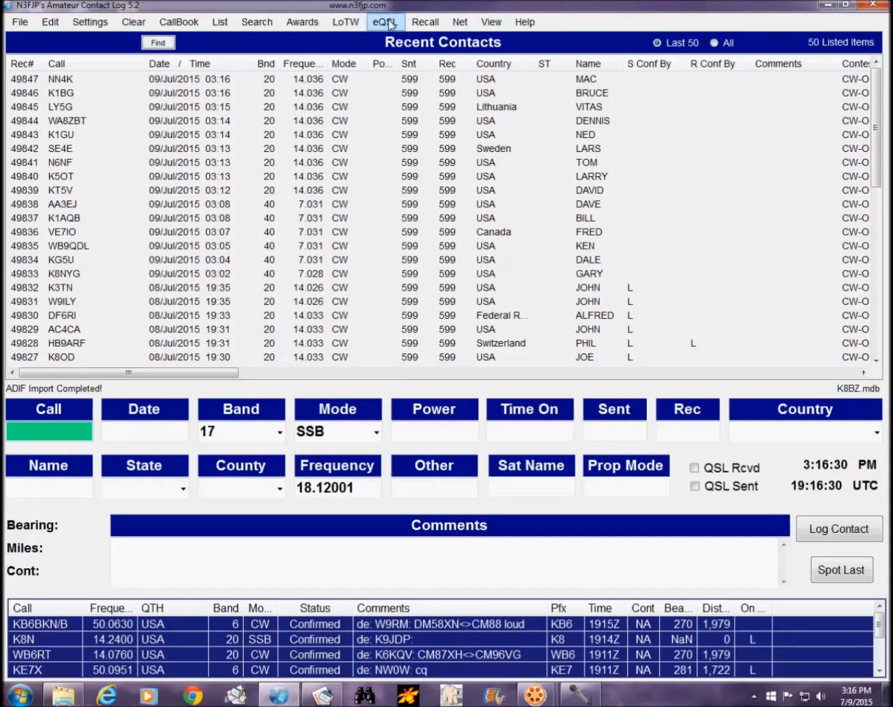
click(349, 22)
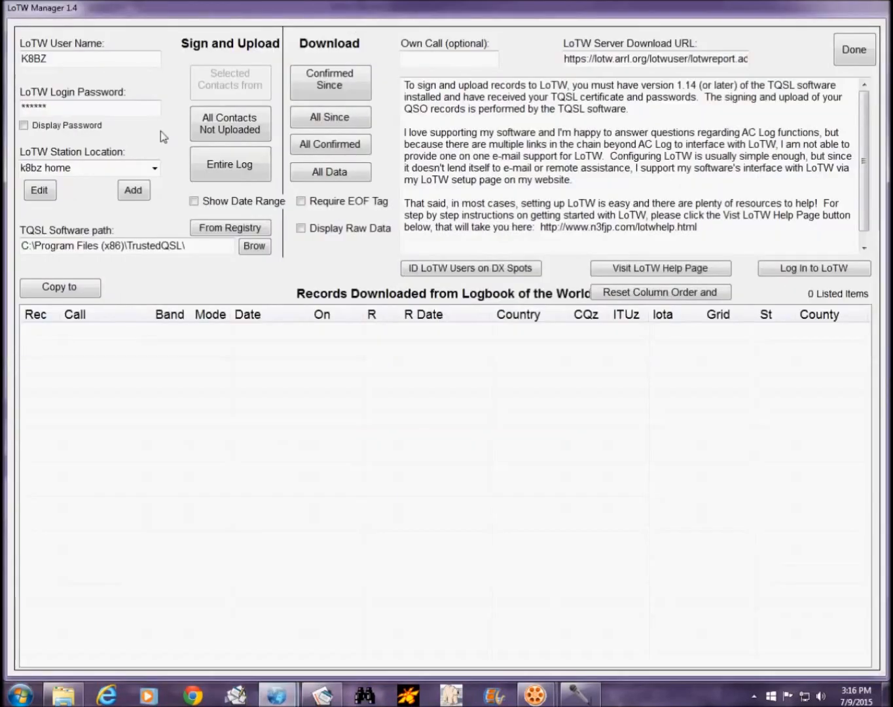
click(342, 117)
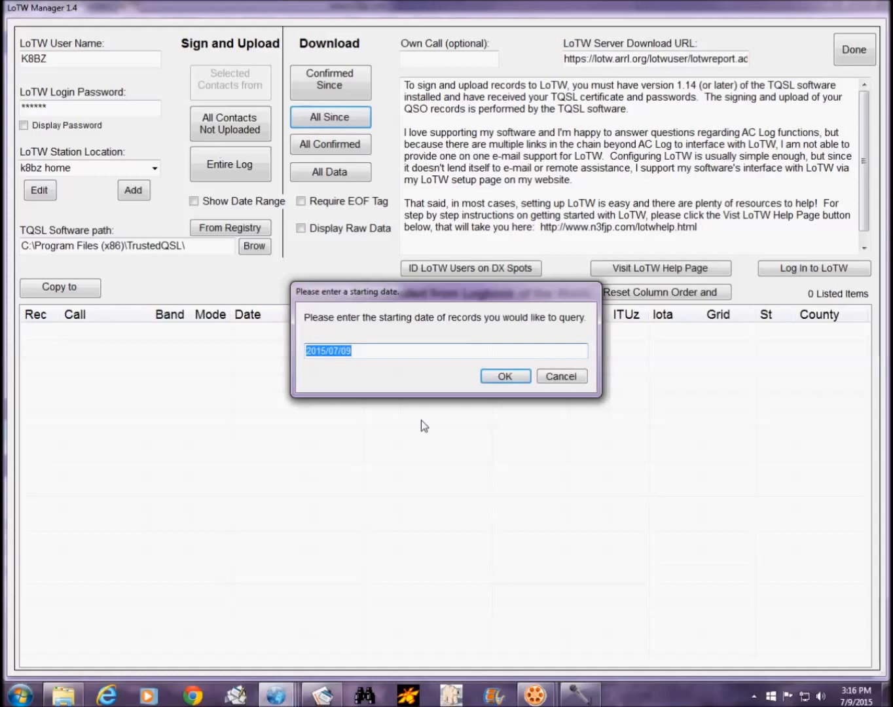
click(504, 374)
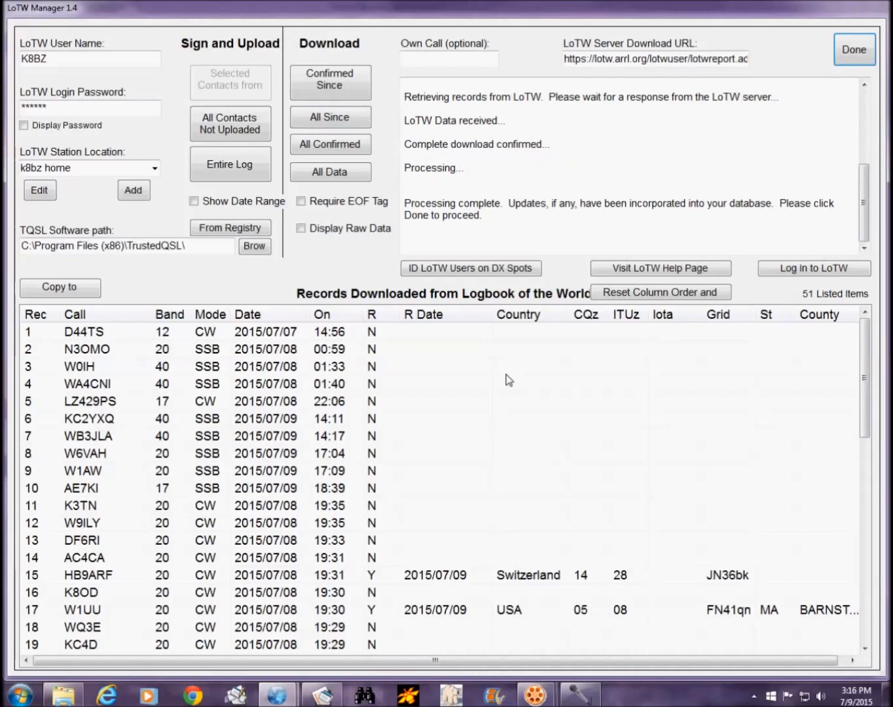
click(864, 55)
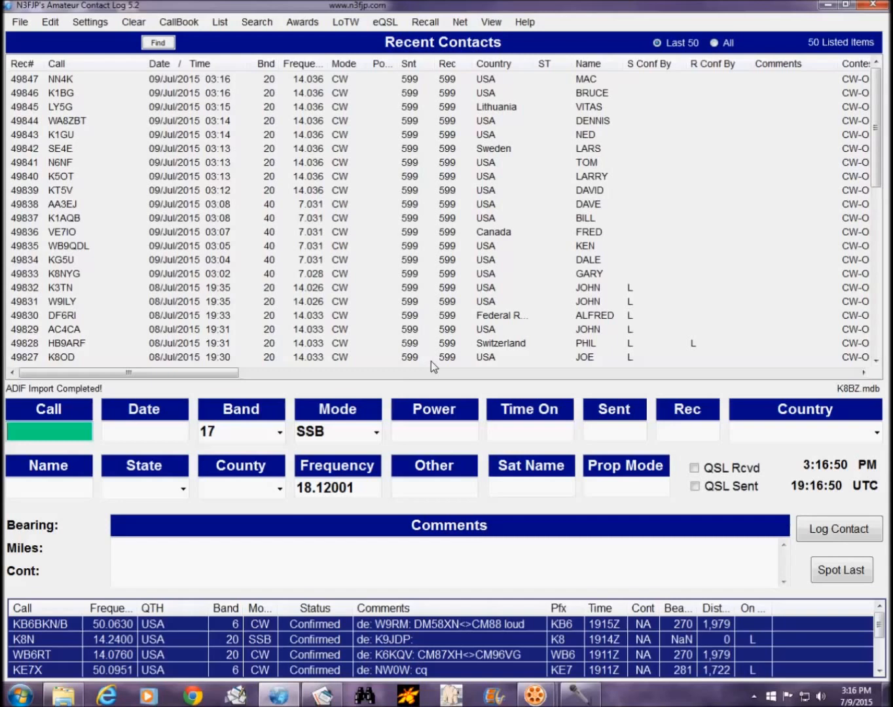
Step: Upload the six newest contest contacts to LoTW and move the 6-duplicate QSOs warning aside
right_click(594, 149)
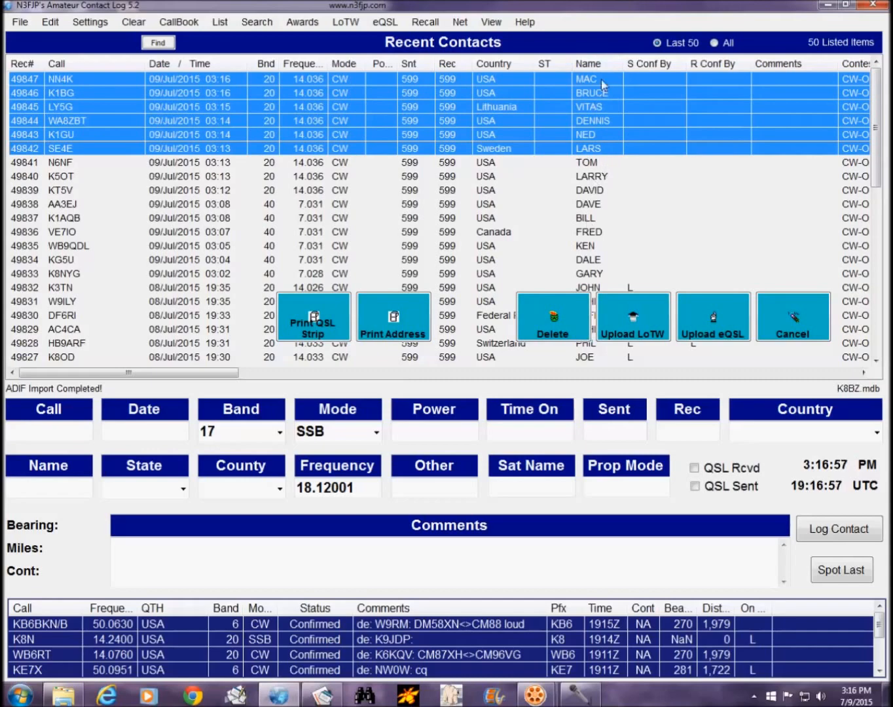
click(648, 325)
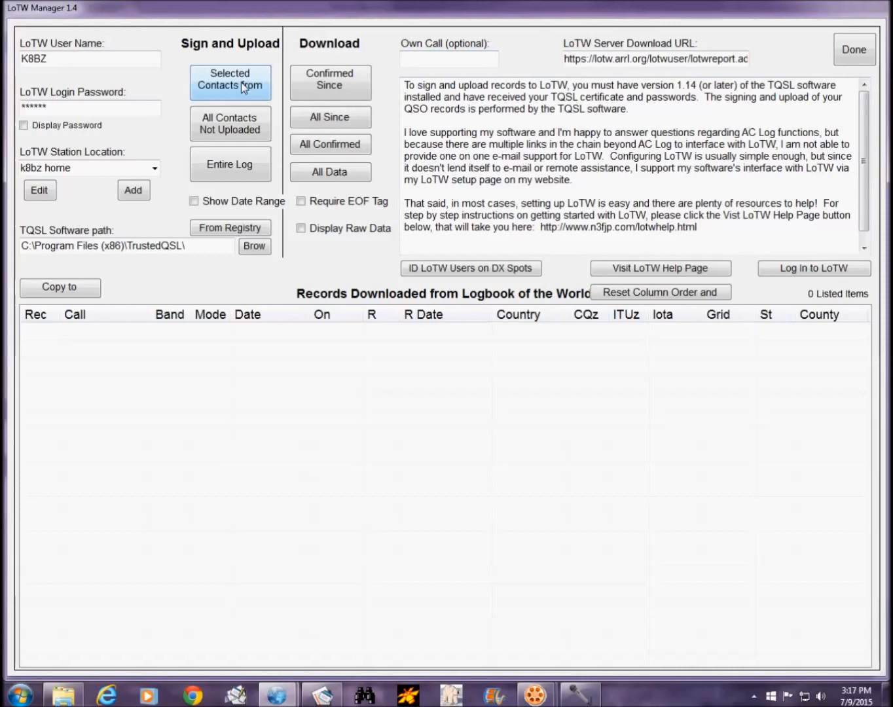
click(242, 81)
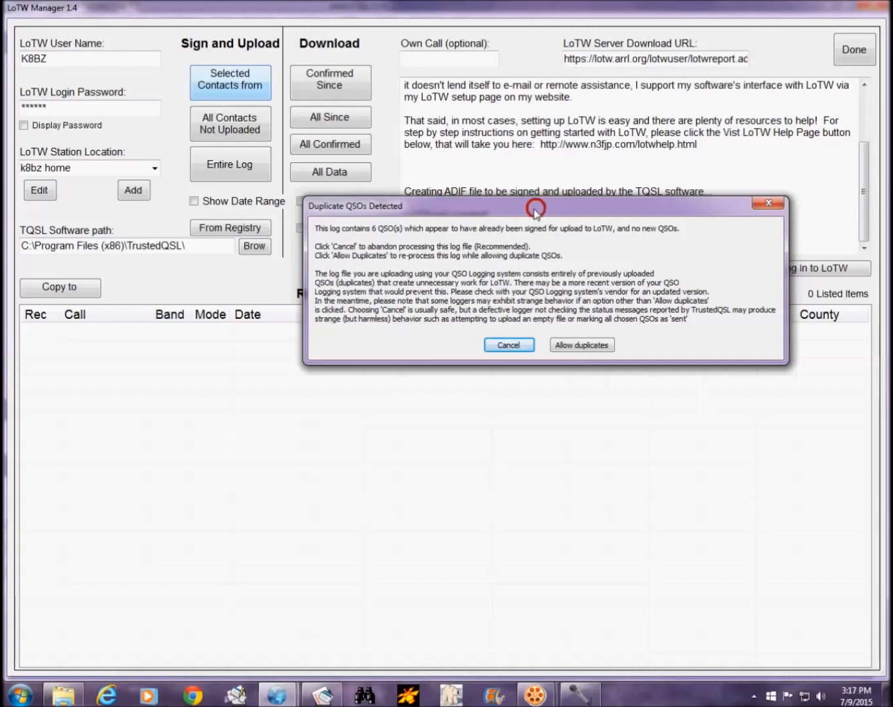
drag(534, 206, 446, 285)
drag(426, 325, 426, 364)
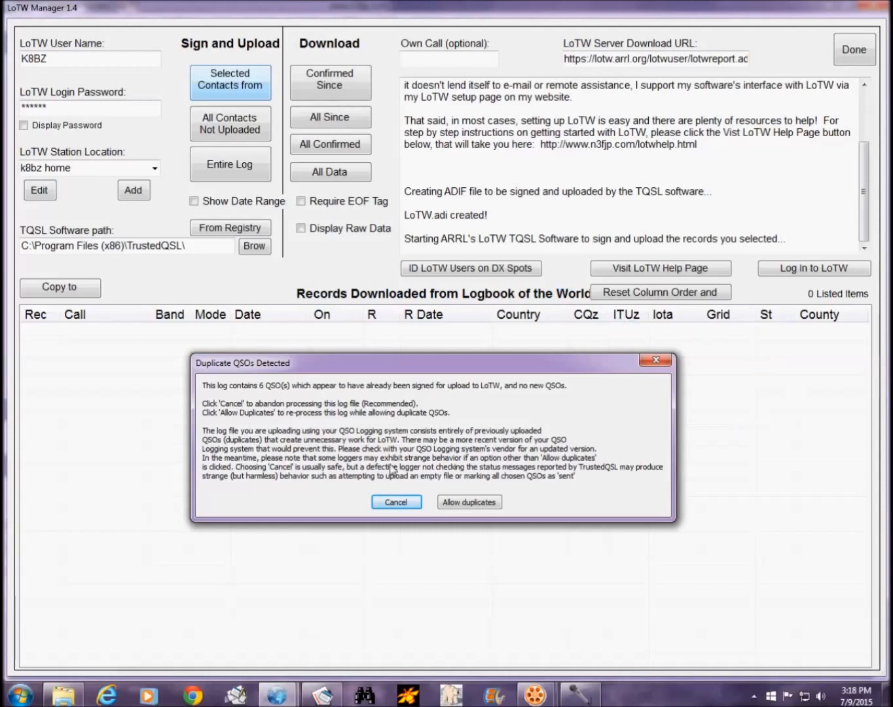
Step: Cancel the duplicate upload, download all LoTW records since 2015/07/09 again, then exit the manager
click(409, 503)
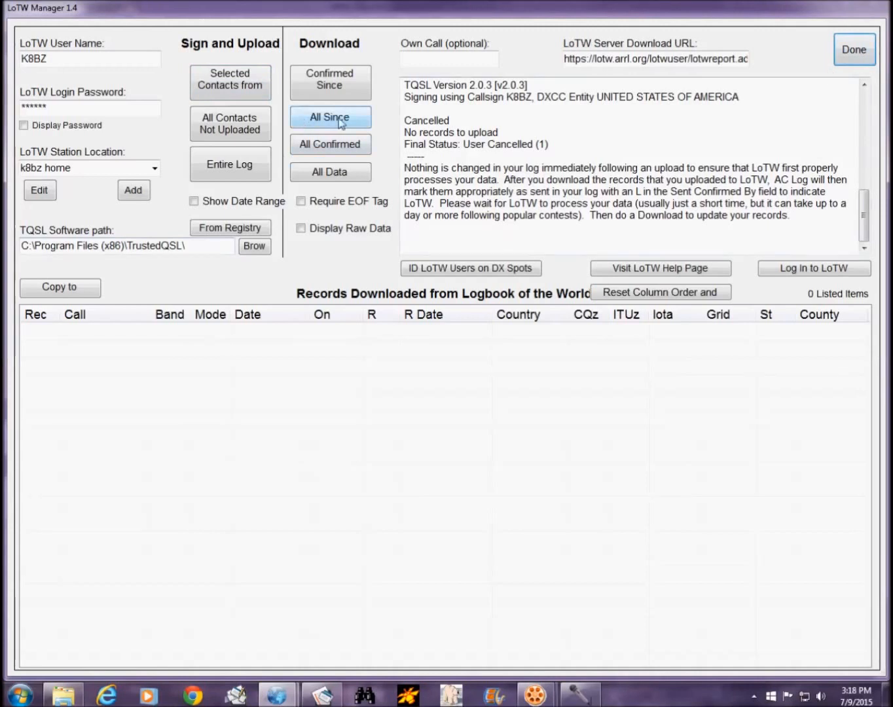
click(305, 122)
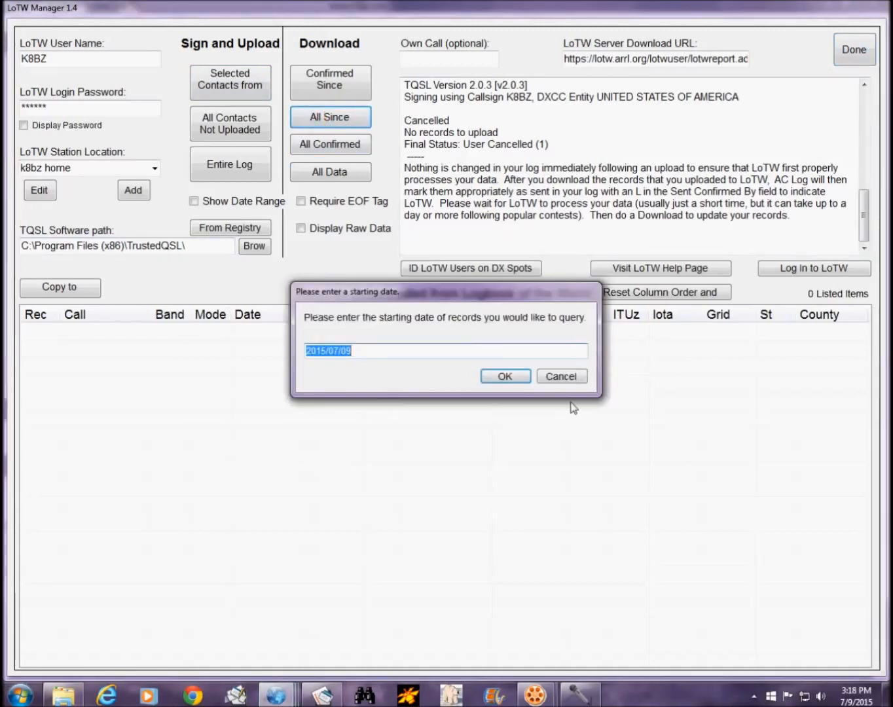
click(515, 378)
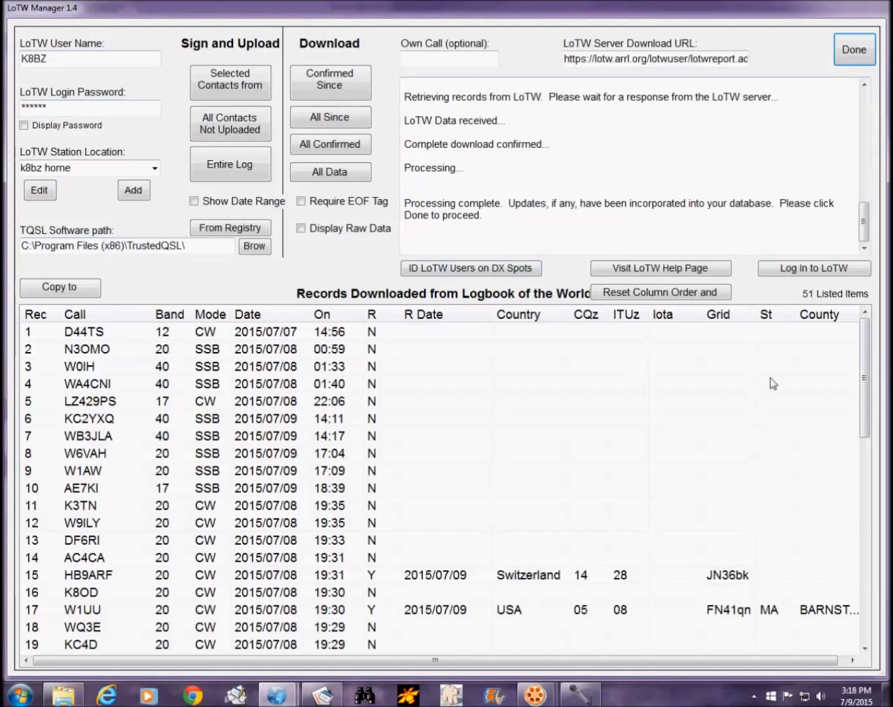
mouse_move(866, 353)
mouse_down()
mouse_move(863, 558)
mouse_move(866, 330)
mouse_move(861, 569)
mouse_move(866, 362)
mouse_up()
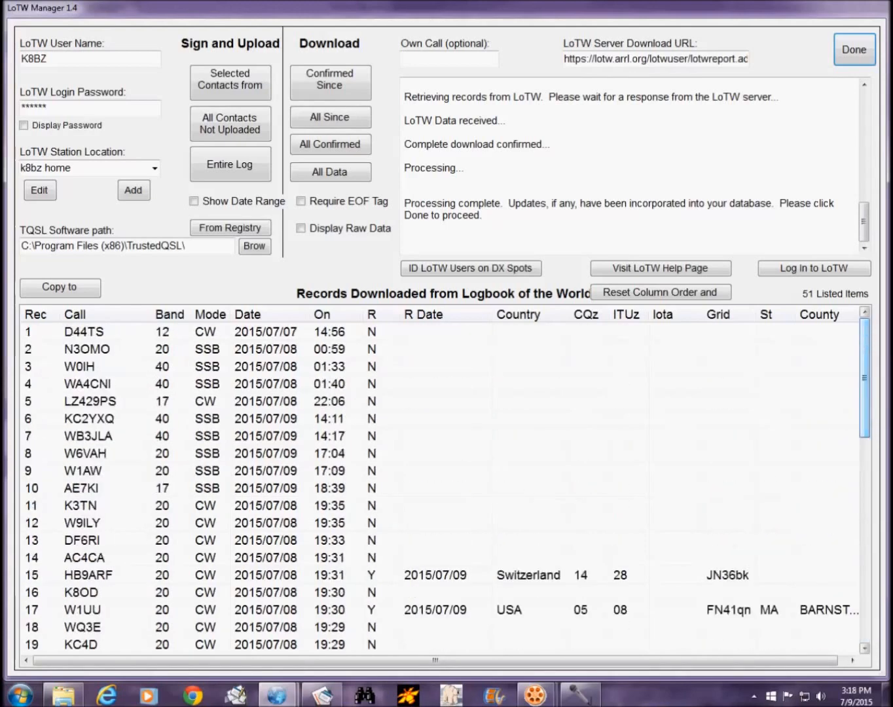
click(843, 52)
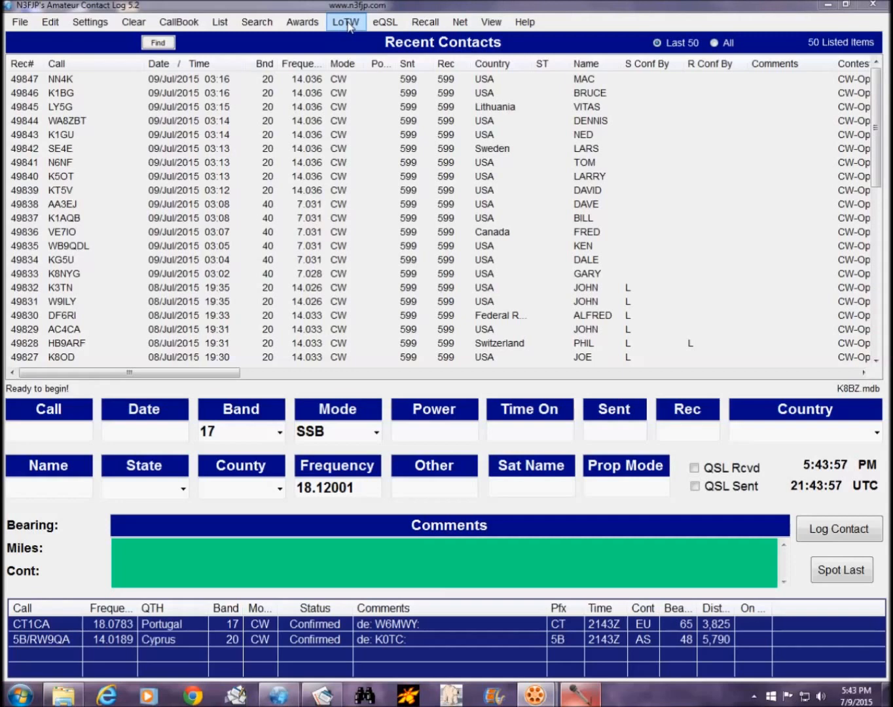
Step: Download all LoTW records since 2015/07/09 and review the 66 listed records and Updated lines
click(346, 23)
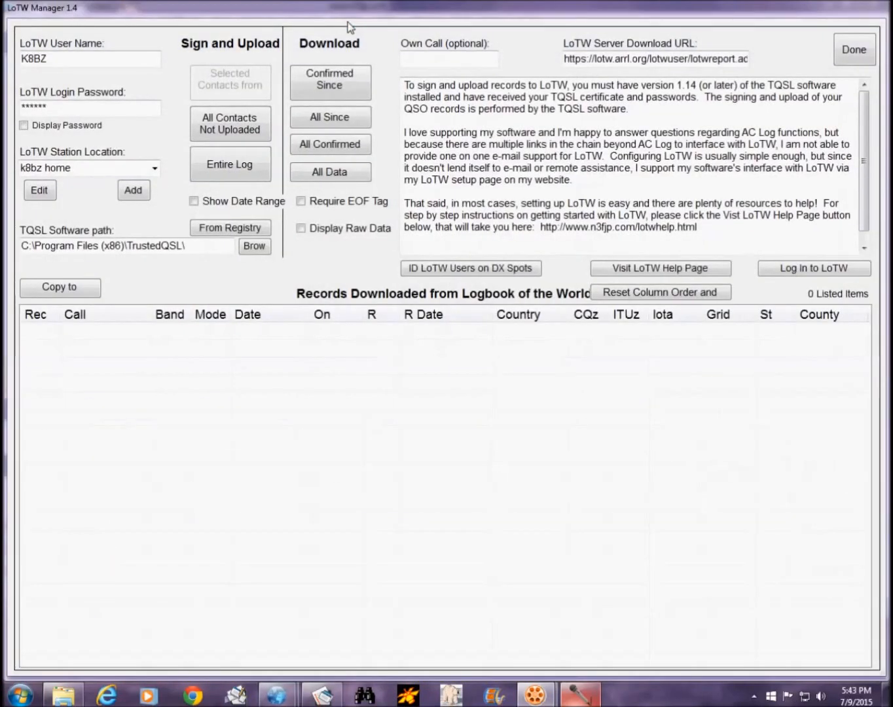
click(340, 121)
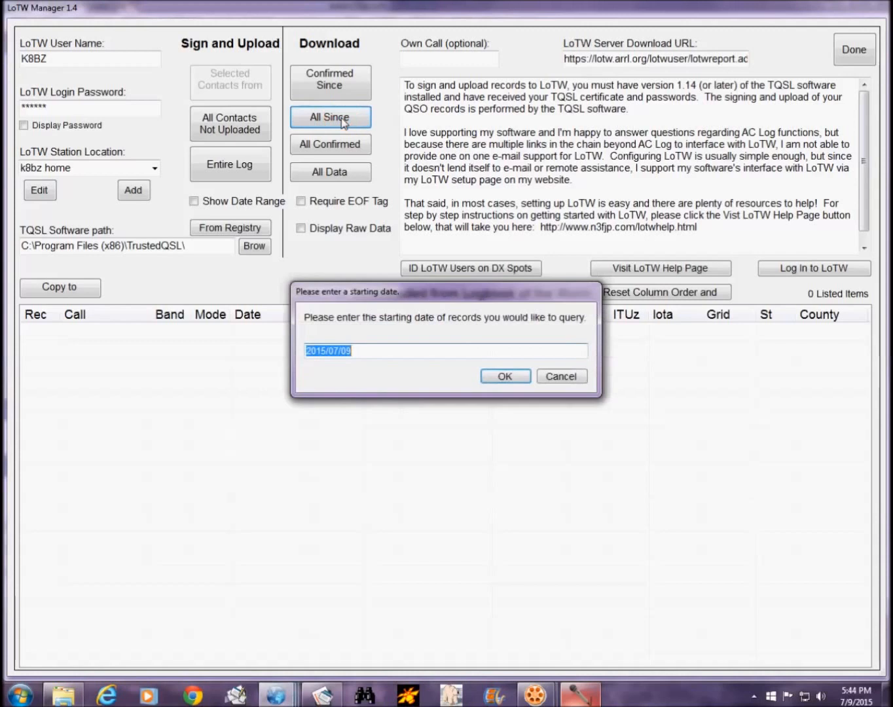
click(516, 377)
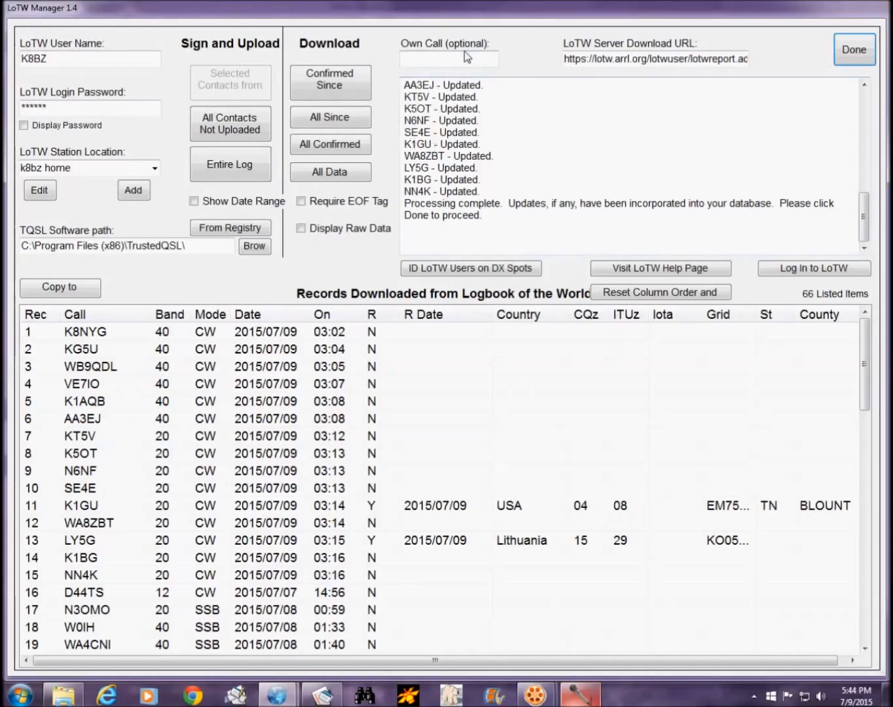
mouse_move(862, 217)
mouse_down()
mouse_move(863, 118)
mouse_move(862, 209)
mouse_up()
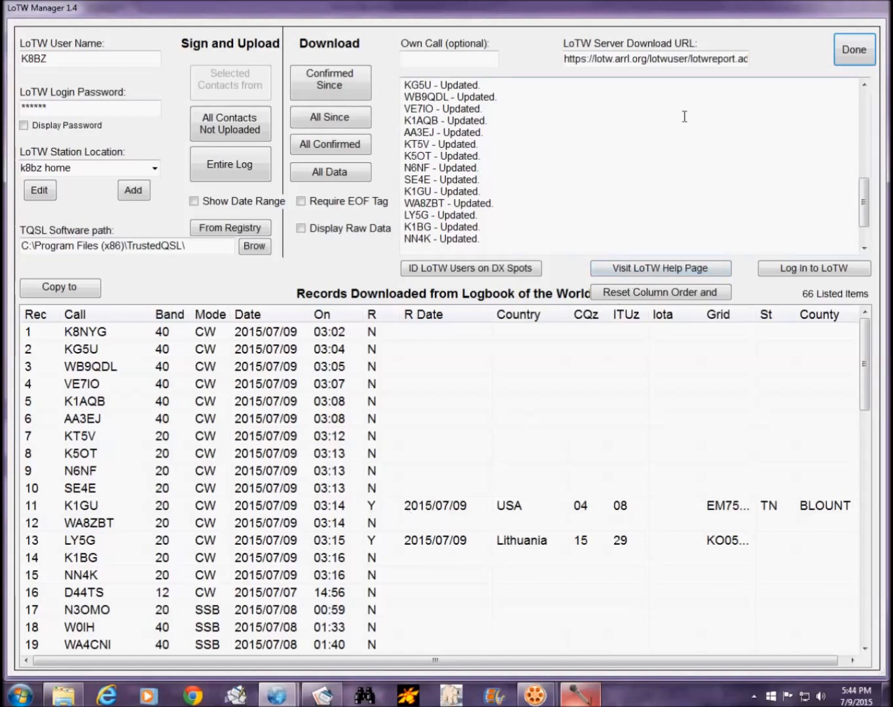
drag(864, 366, 877, 332)
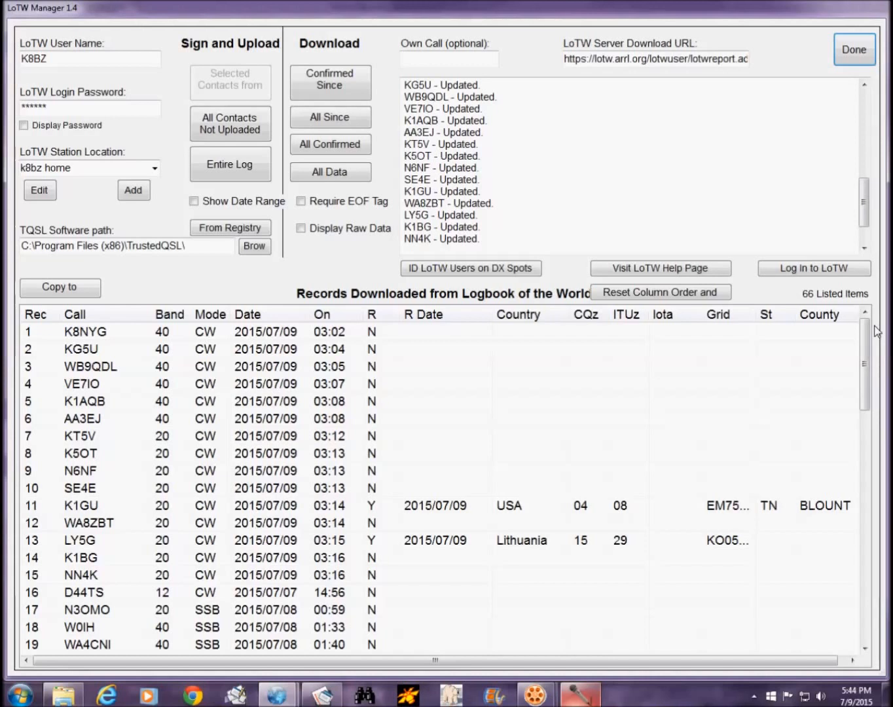
Step: Close the LoTW Manager so the downloaded confirmations are applied to the Recent Contacts log
click(864, 58)
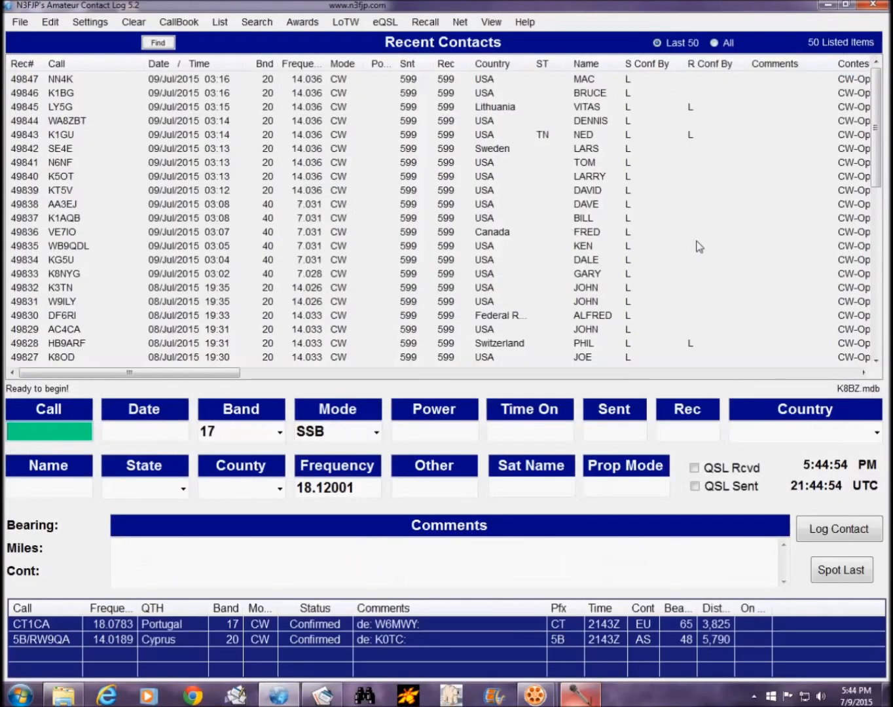